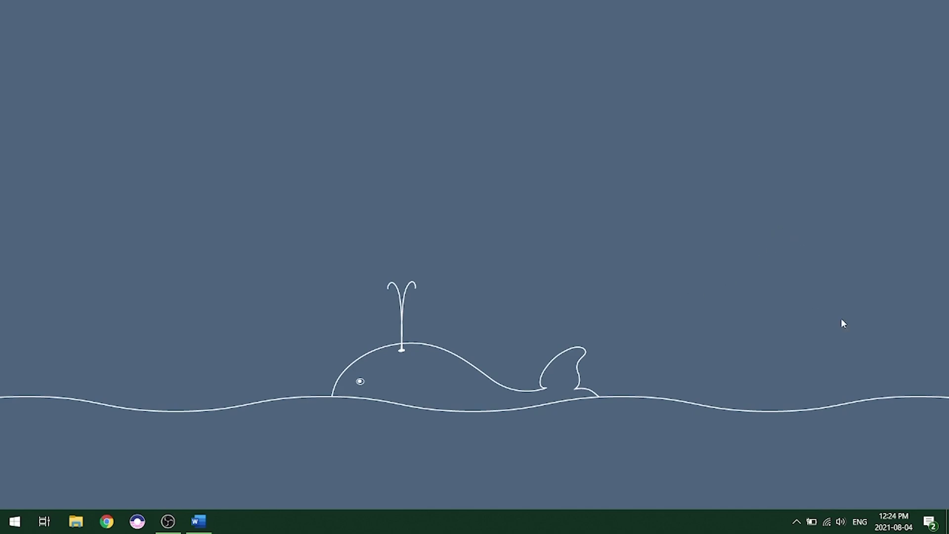
Join the LaunchBox_4601 Wi-Fi network from the taskbar and close the network list.
left_click(826, 521)
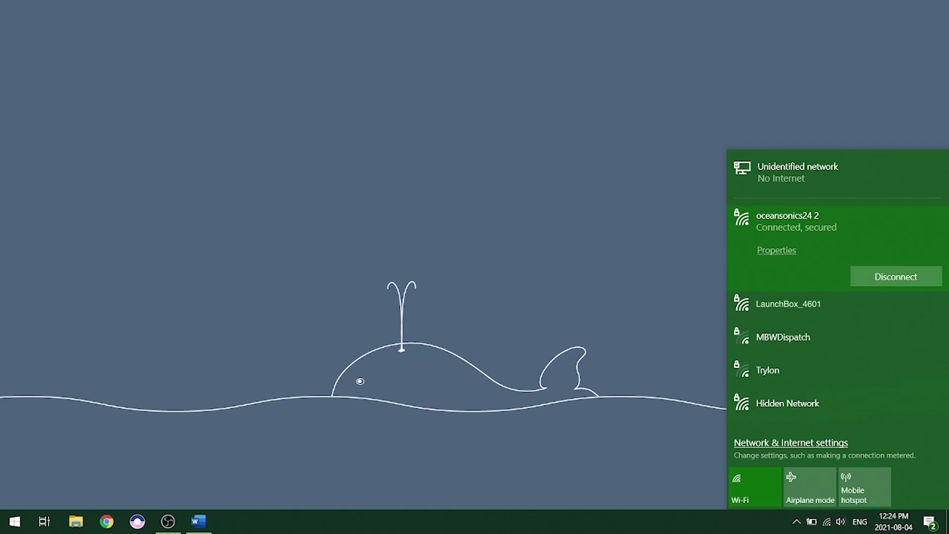
left_click(802, 311)
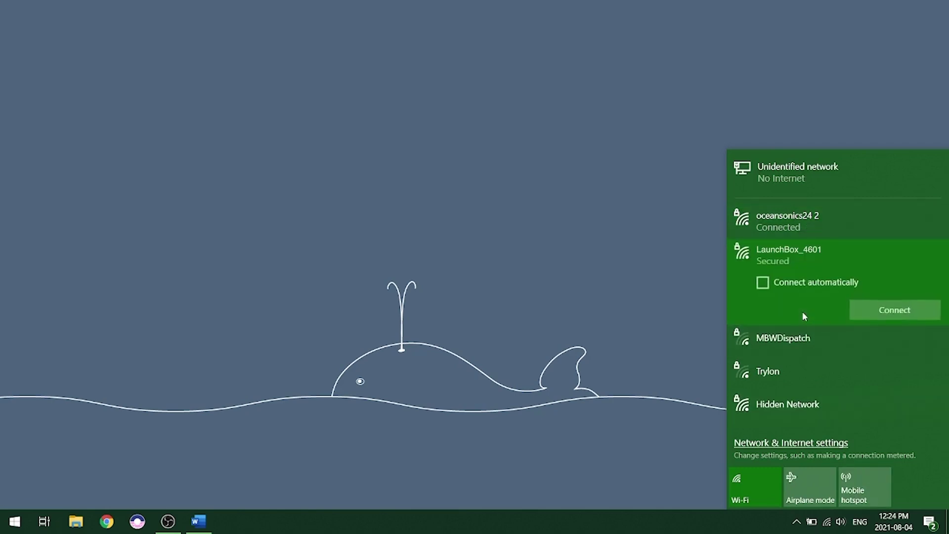
left_click(868, 311)
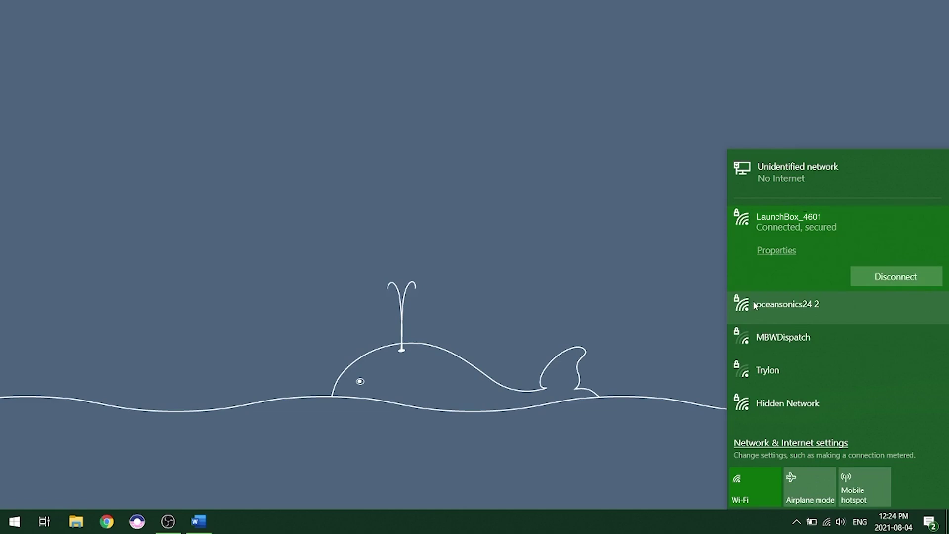
left_click(593, 264)
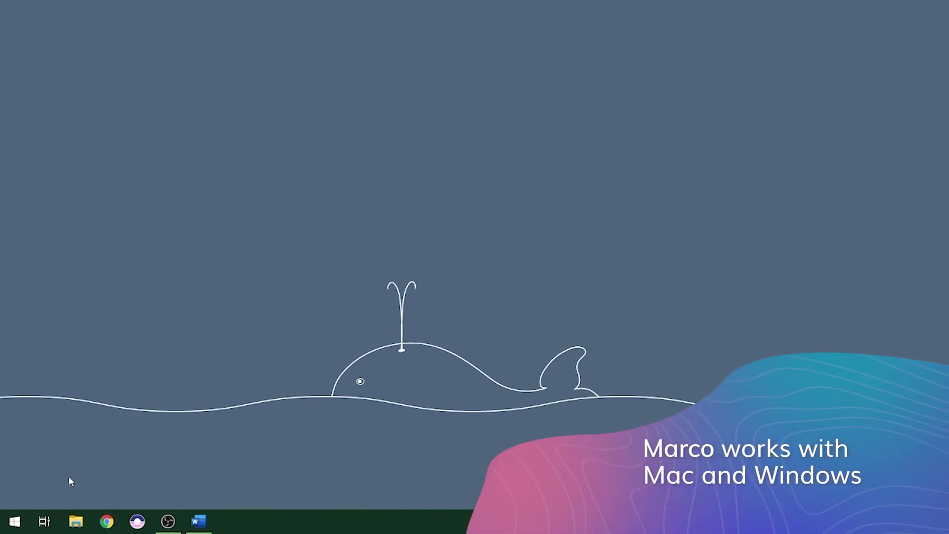
Launch Marco 2 and open the icListen HF #1773 at 169.254.179.90.
left_click(17, 530)
type("mar")
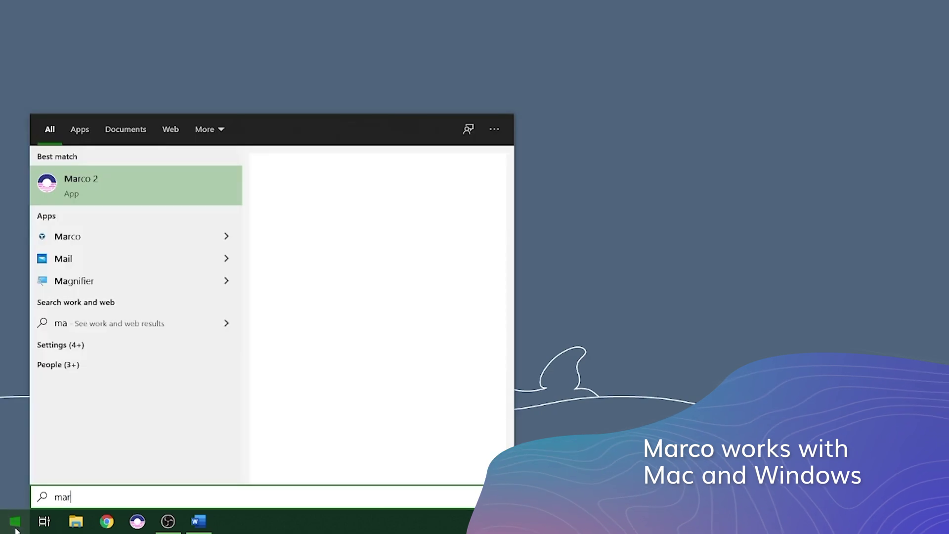
type("co")
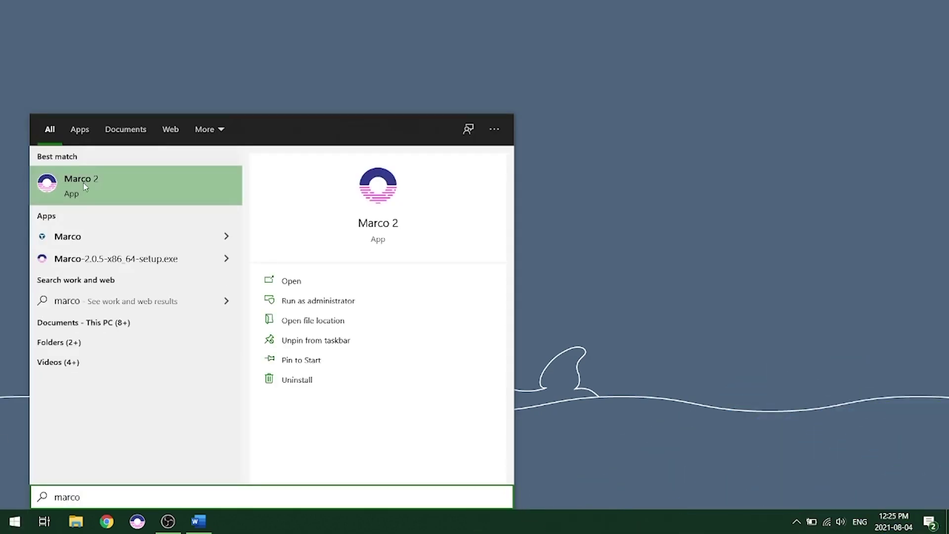
left_click(85, 187)
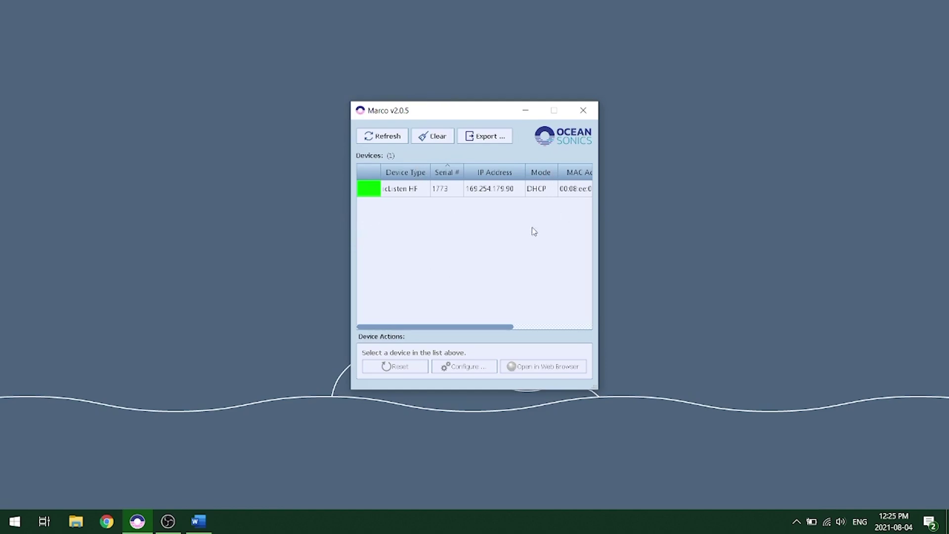
left_click(413, 196)
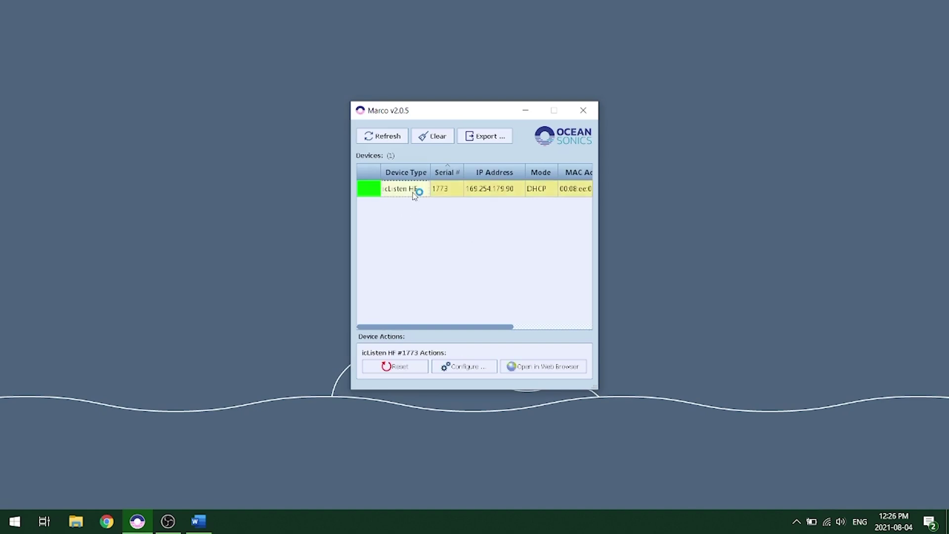
left_click(521, 192)
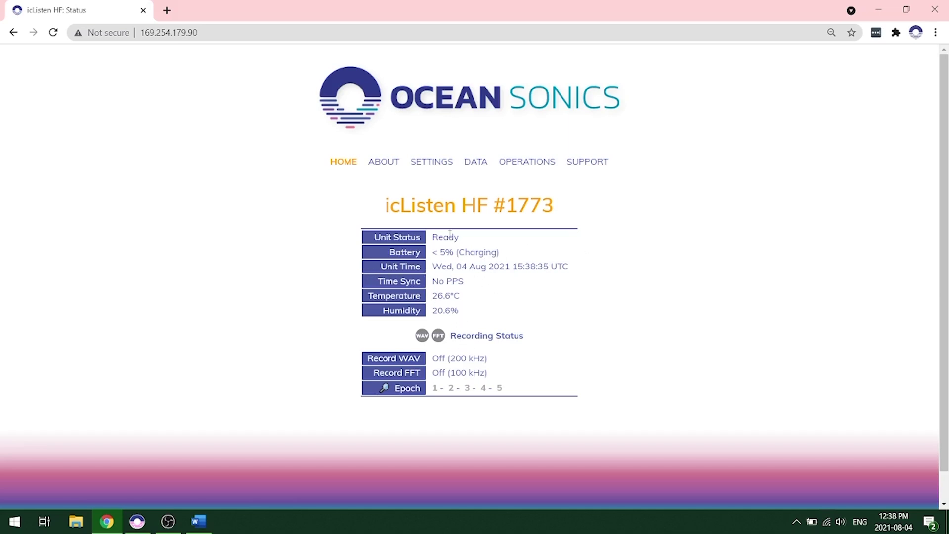
Sync the hydrophone clock to computer time under Operations > Hydrophone Time.
left_click(531, 165)
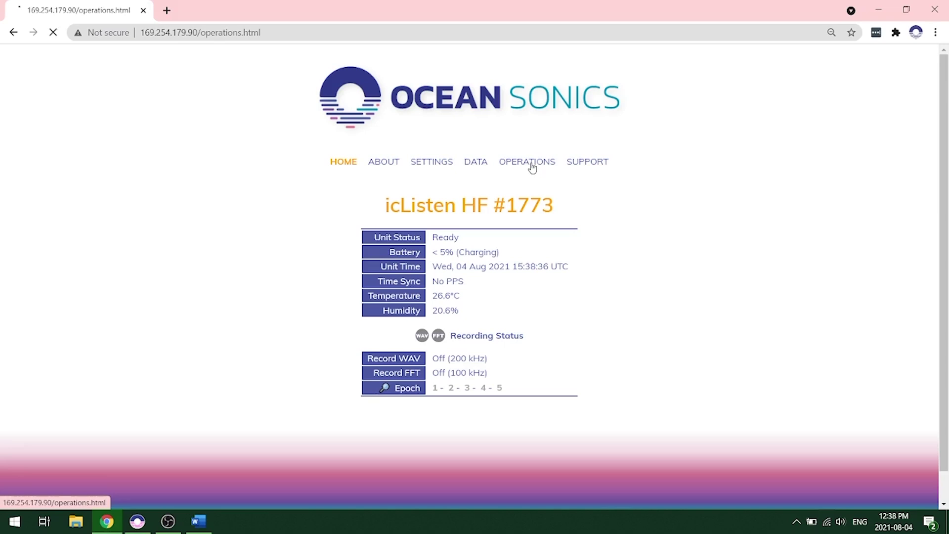
left_click(420, 310)
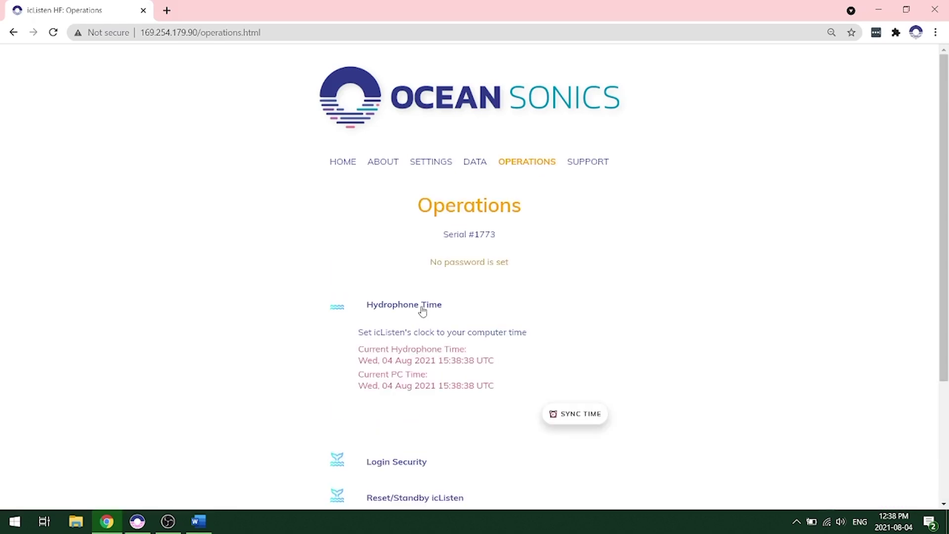
left_click(589, 422)
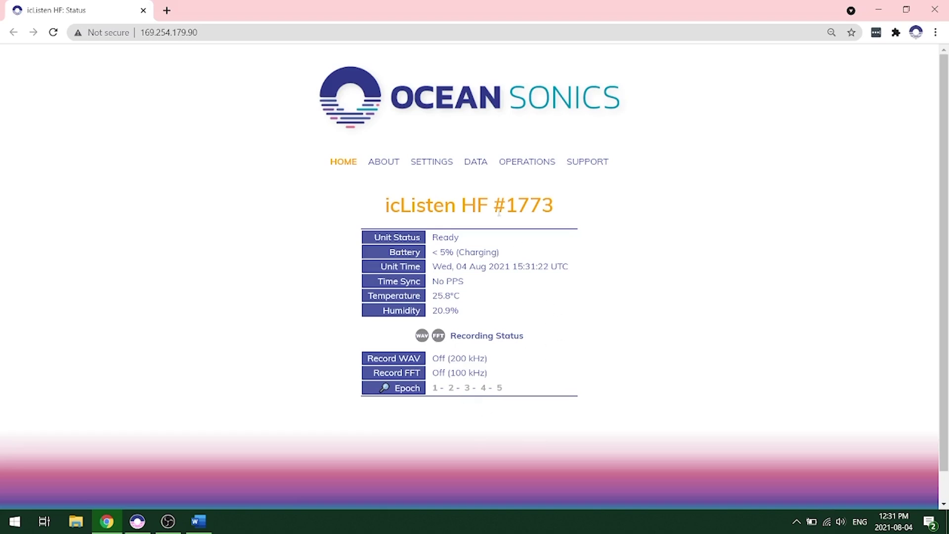
left_click(475, 165)
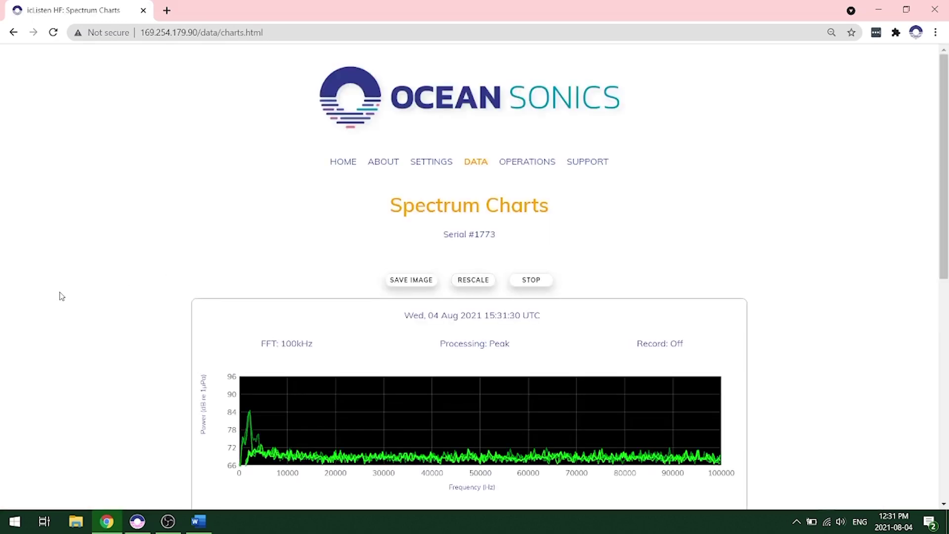
Scroll down to watch the live 0–100000 Hz spectrogram fill, then back to the top.
scroll(66, 302, "down", 3)
scroll(77, 305, "down", 3)
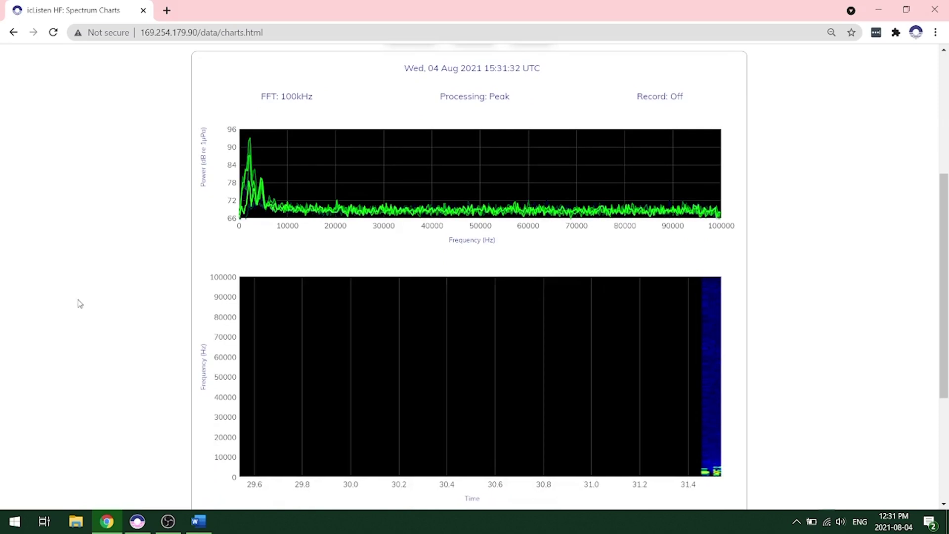
scroll(78, 303, "down", 1)
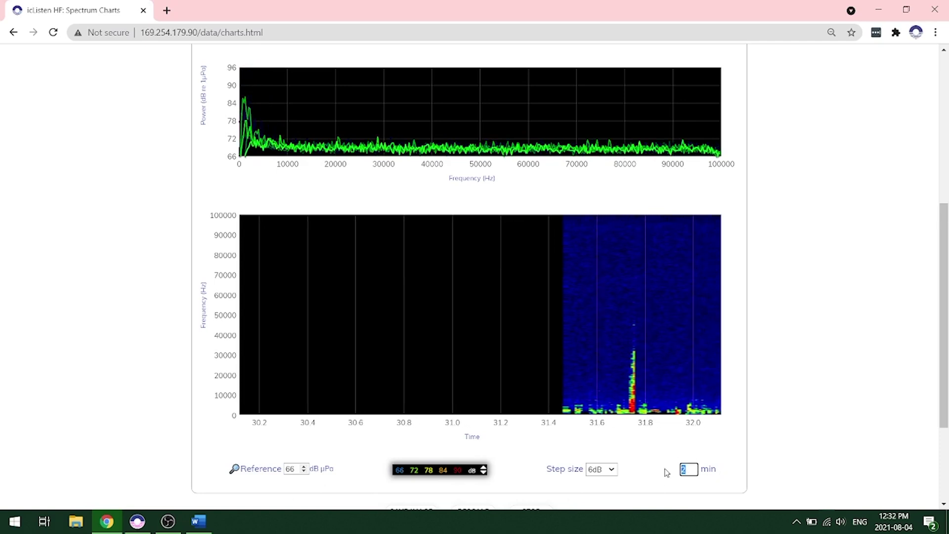
scroll(858, 421, "down", 3)
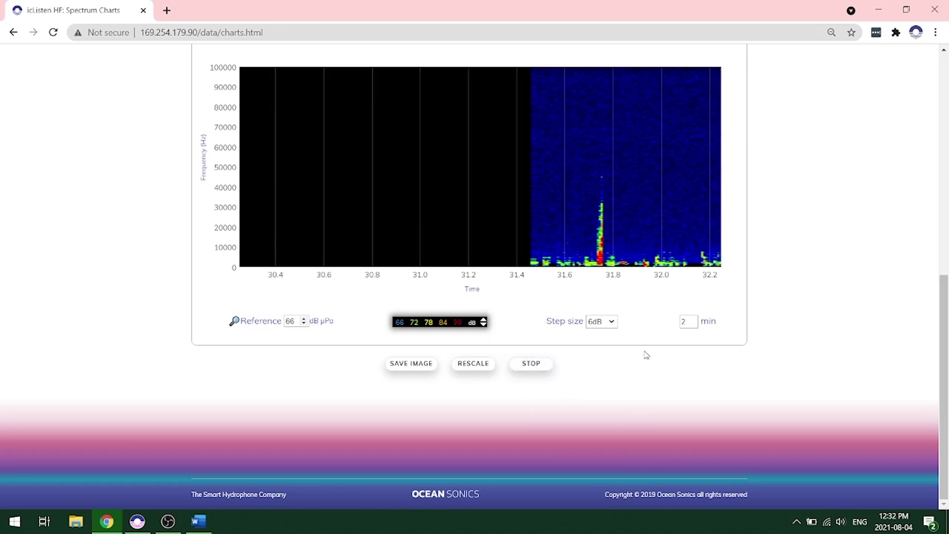
scroll(601, 447, "up", 9)
scroll(600, 449, "up", 1)
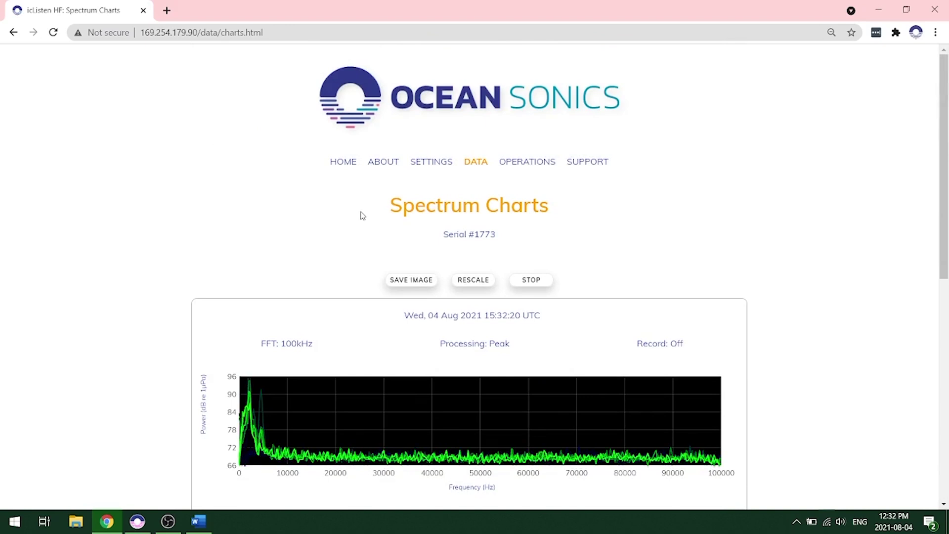
Set Max Waveform Frequency to 200 kHz and Waveform Files Mode to Logging On.
mouse_move(435, 164)
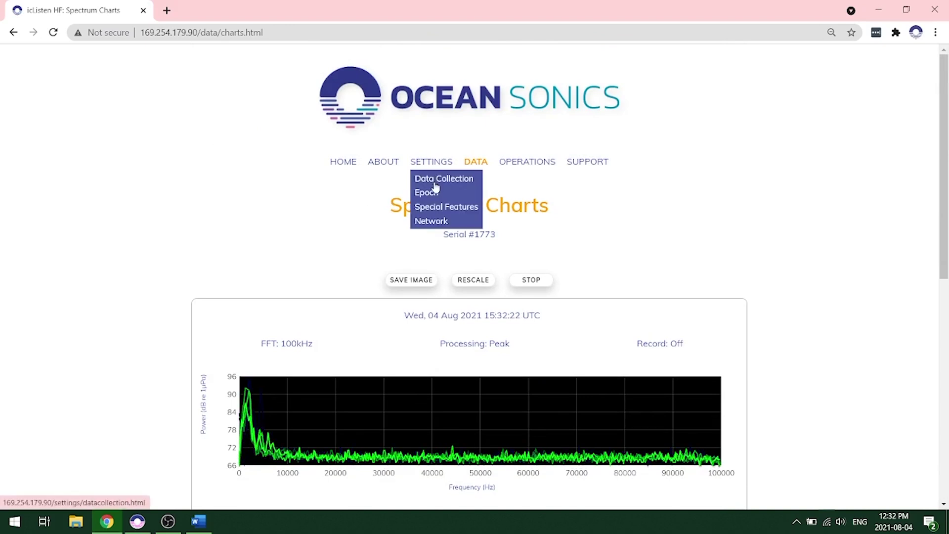
left_click(443, 183)
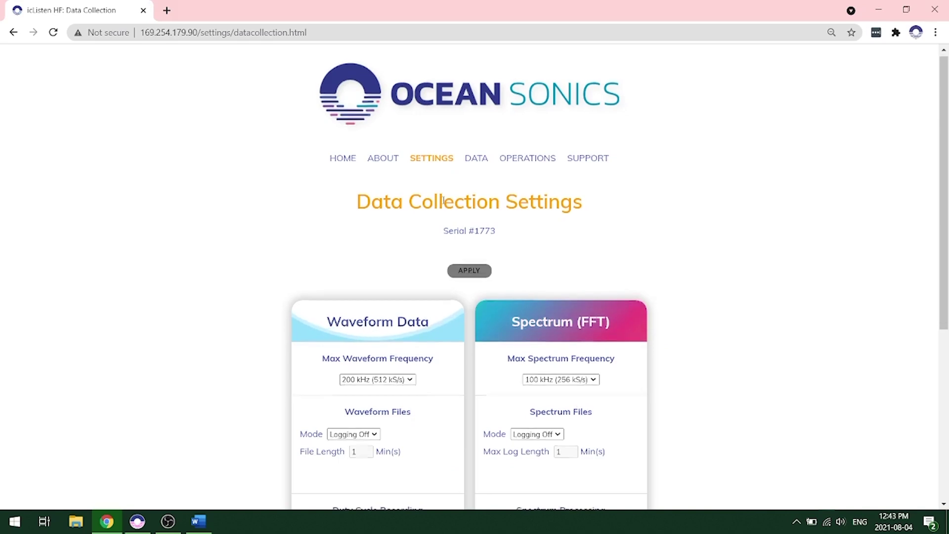
scroll(444, 201, "down", 2)
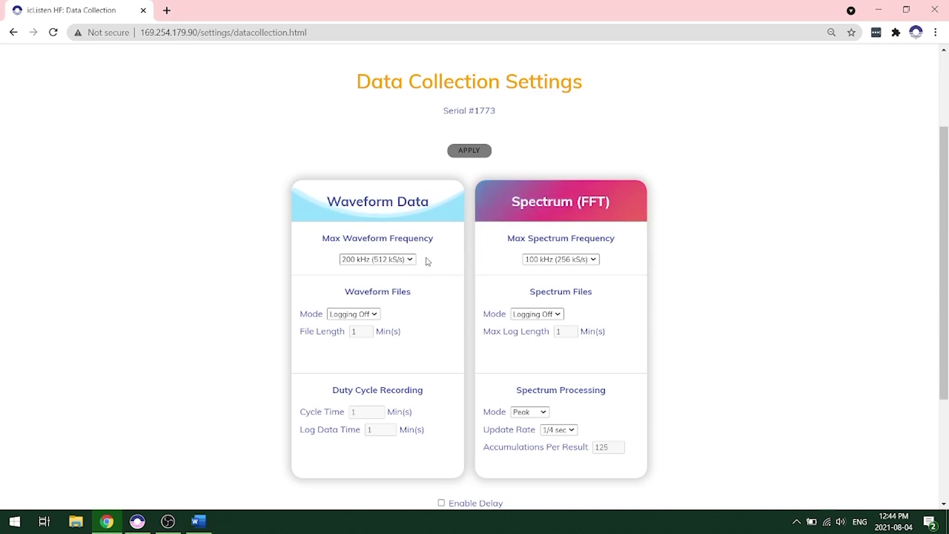
left_click(410, 260)
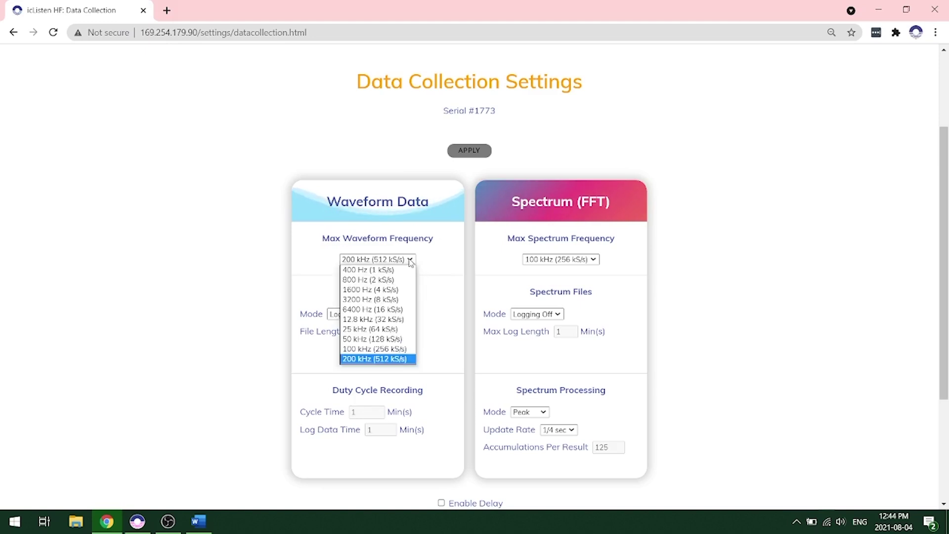
left_click(405, 361)
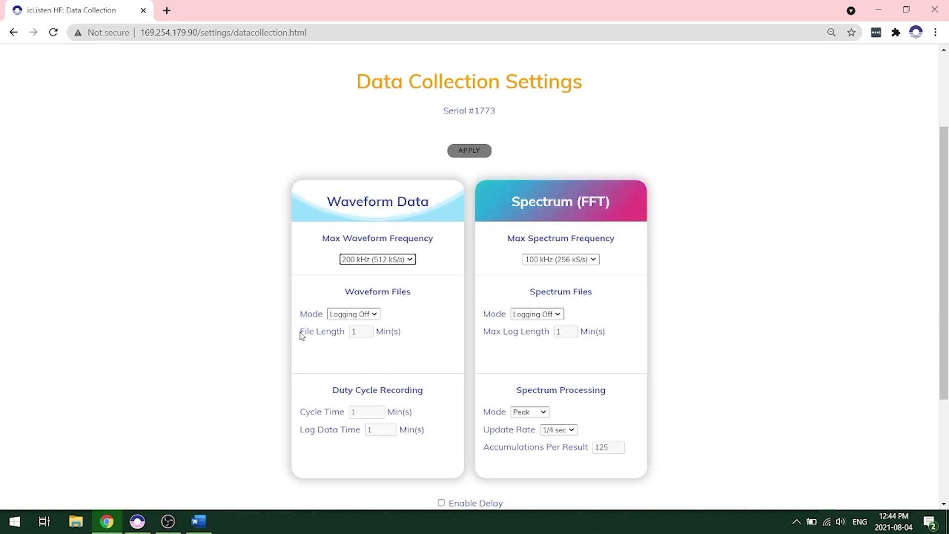
left_click(346, 315)
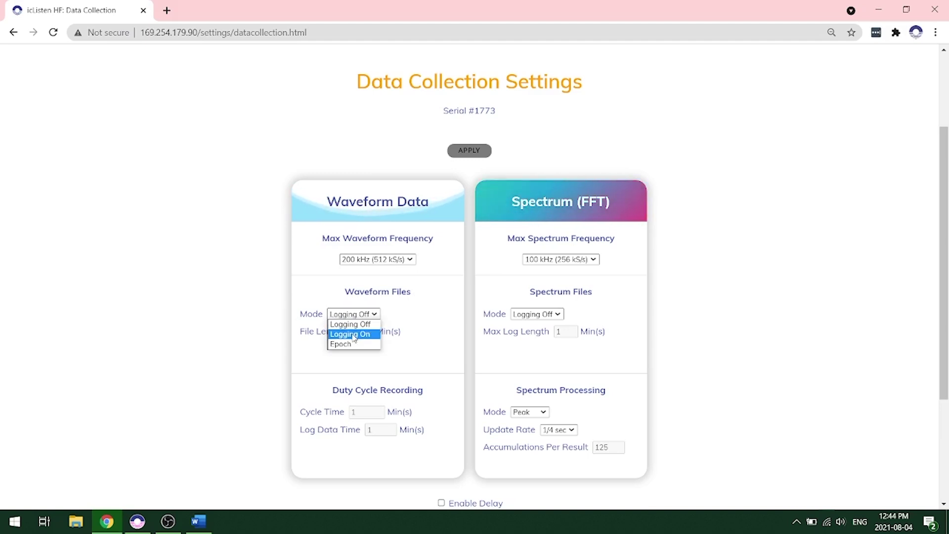
left_click(354, 334)
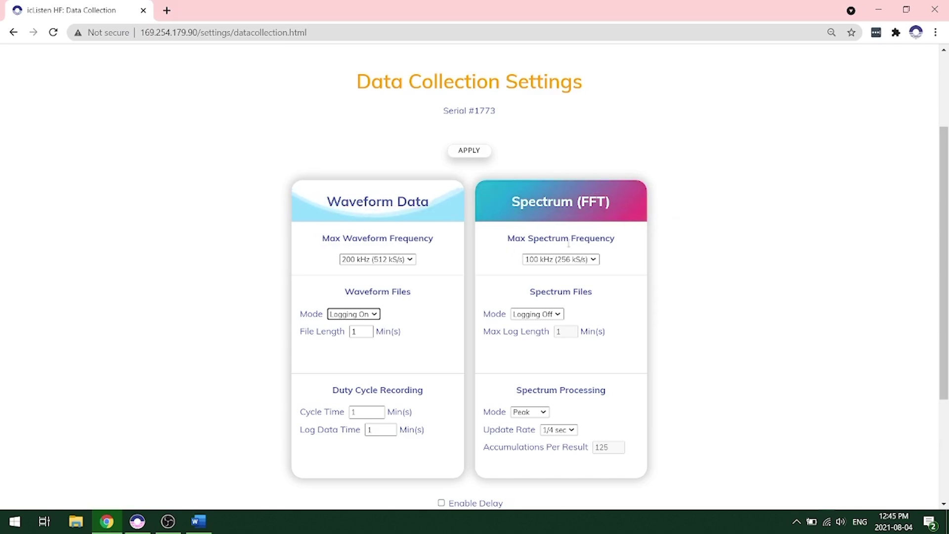
Set Max Spectrum Frequency to 200 kHz, Spectrum Files to Logging On, Processing Mode to Mean.
left_click(592, 253)
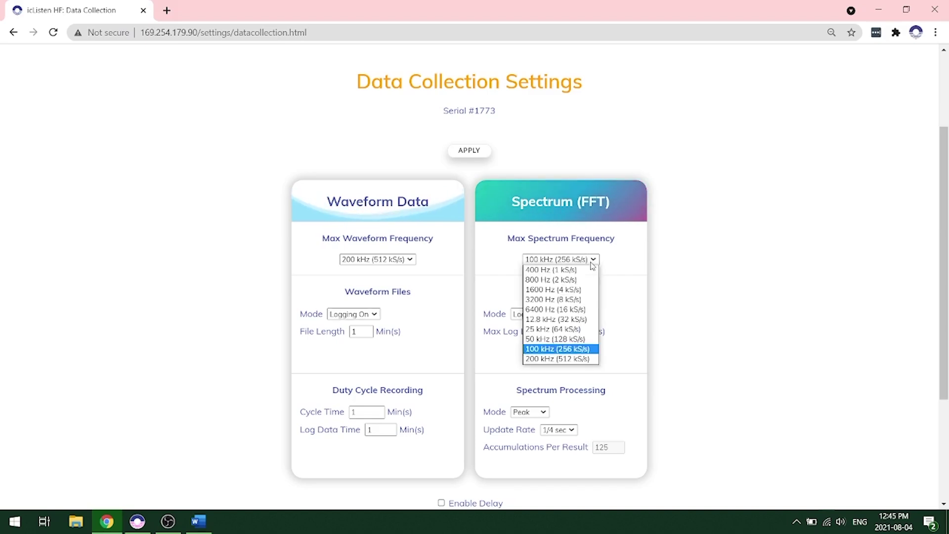
left_click(583, 361)
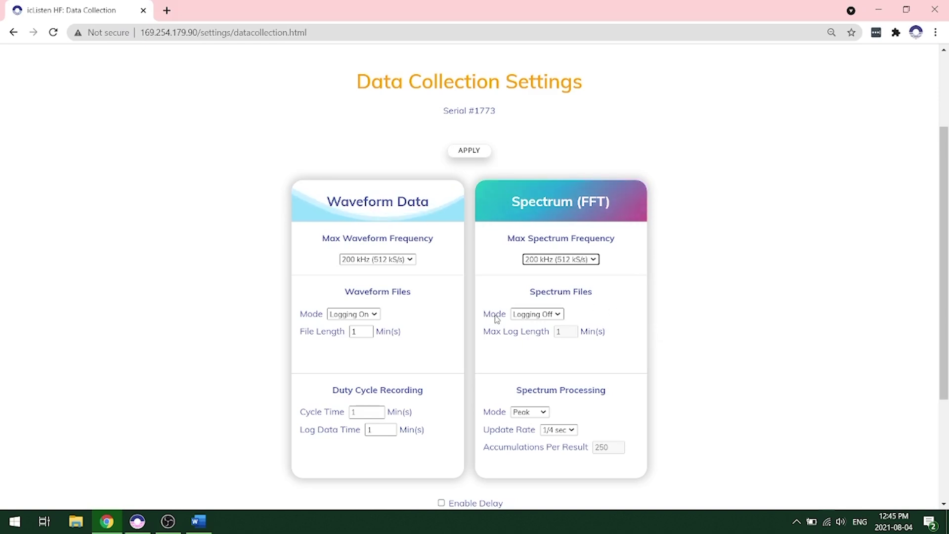
left_click(544, 315)
left_click(526, 334)
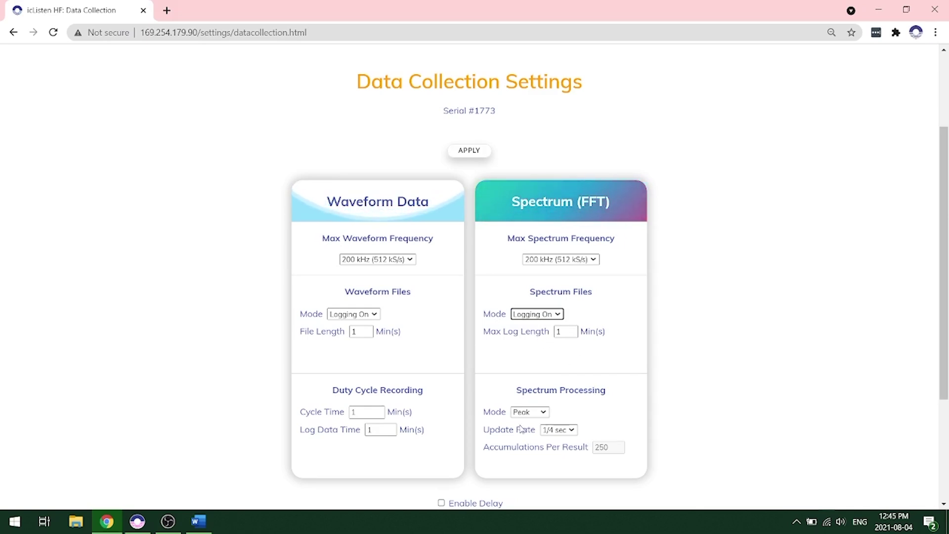
left_click(529, 413)
left_click(530, 424)
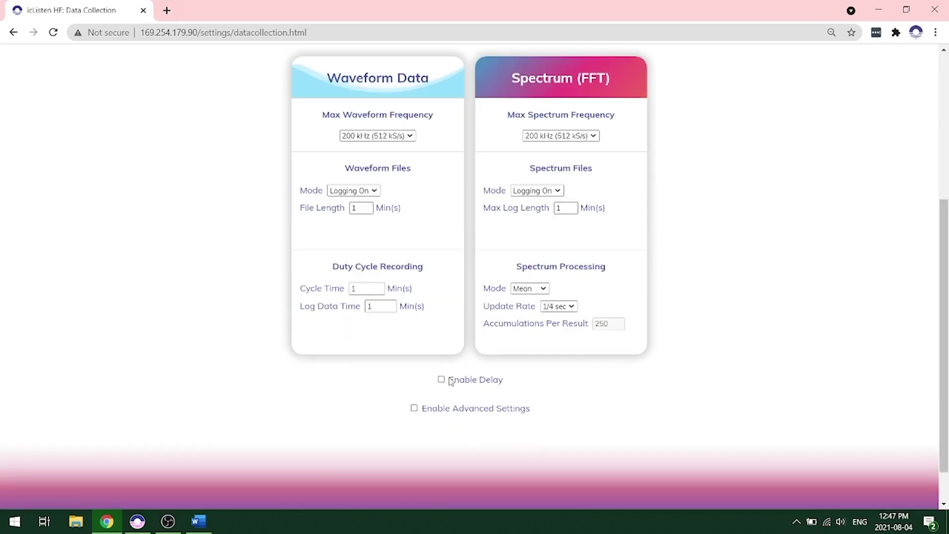
Leave Enable Delay off and apply the data collection settings.
left_click(441, 380)
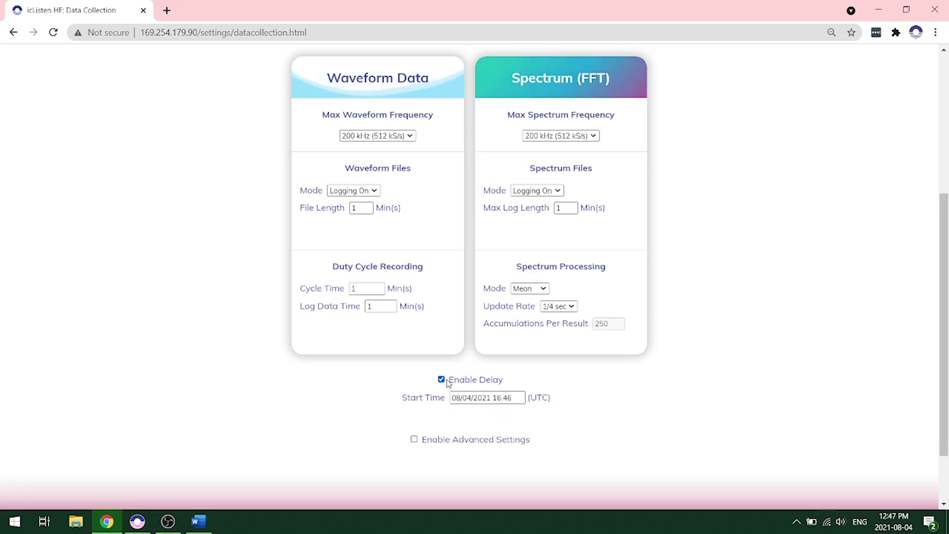
left_click(443, 381)
scroll(443, 392, "up", 1)
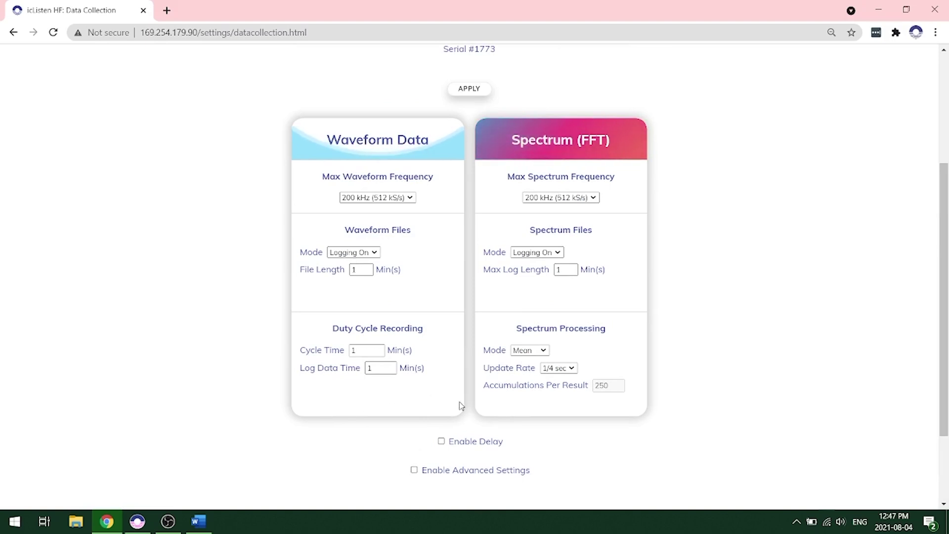
left_click(472, 92)
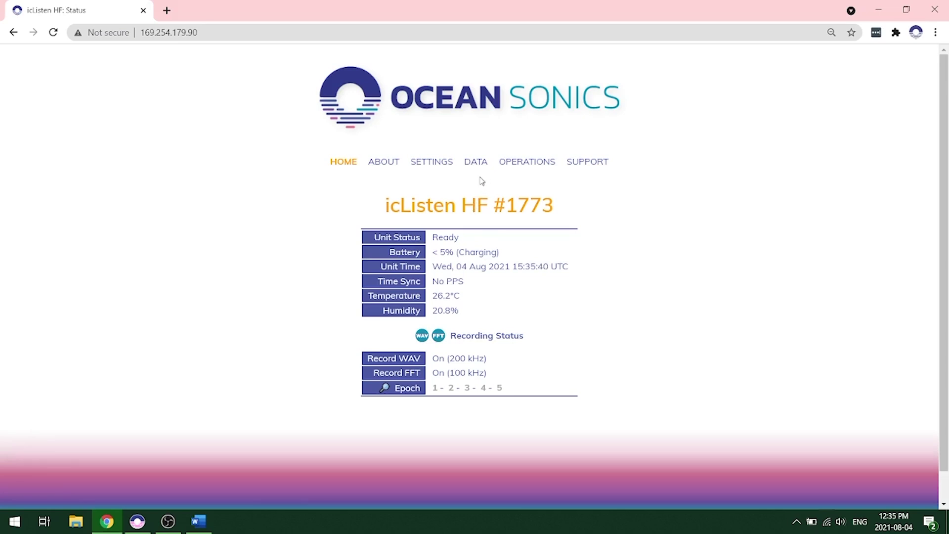
Download RBW1773_20210804_153437.wav from the DATA > Retrieve page.
mouse_move(476, 163)
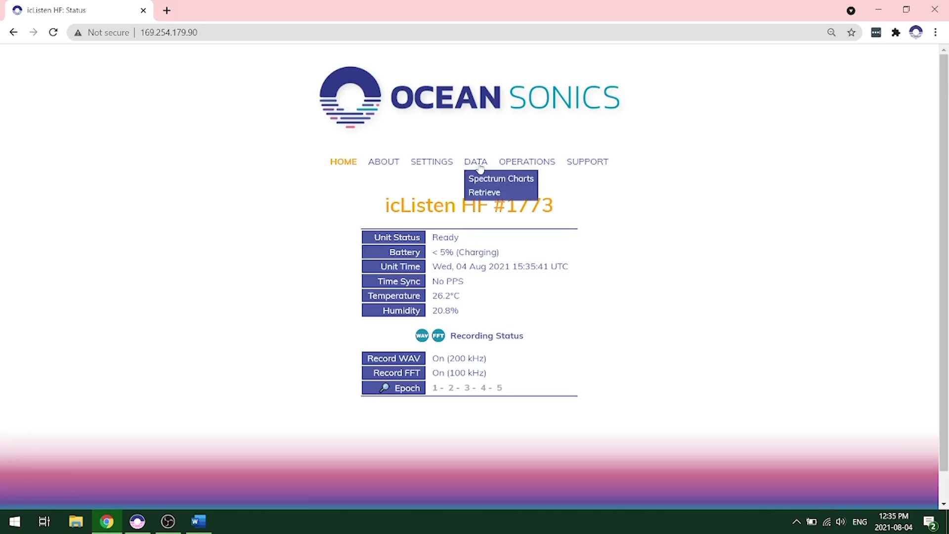
left_click(493, 194)
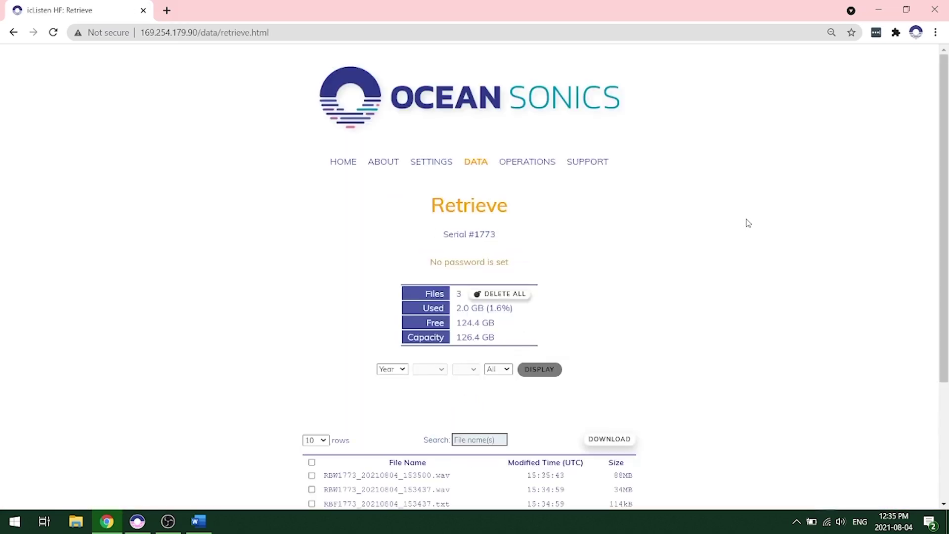
scroll(748, 221, "down", 3)
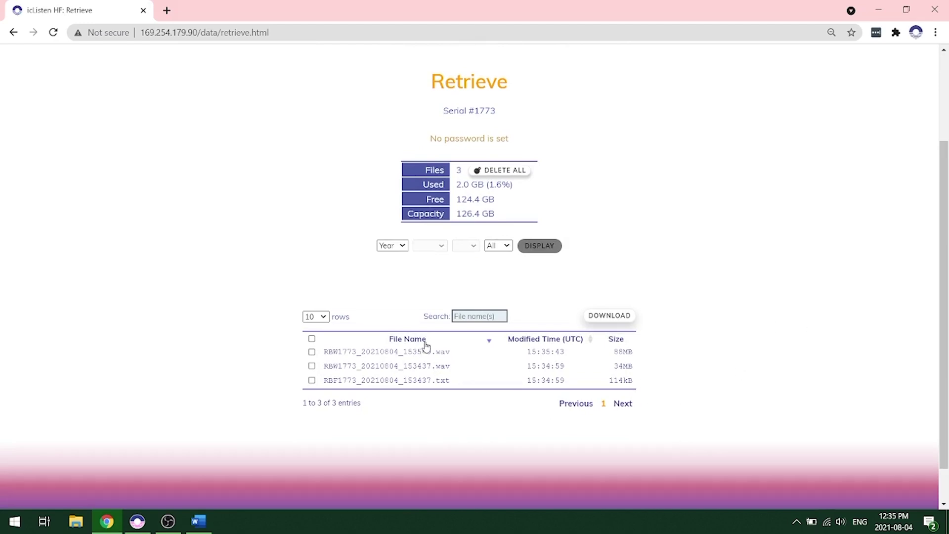
left_click(312, 366)
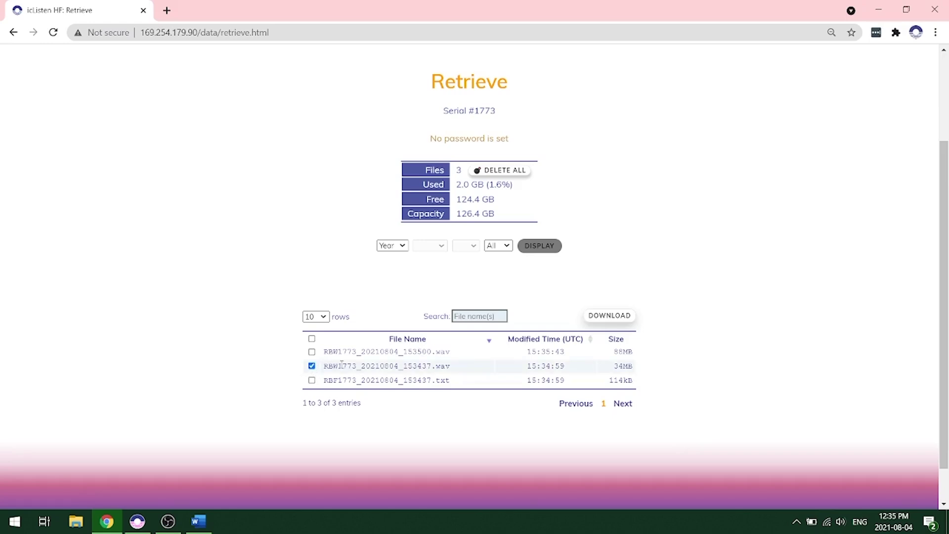
left_click(610, 320)
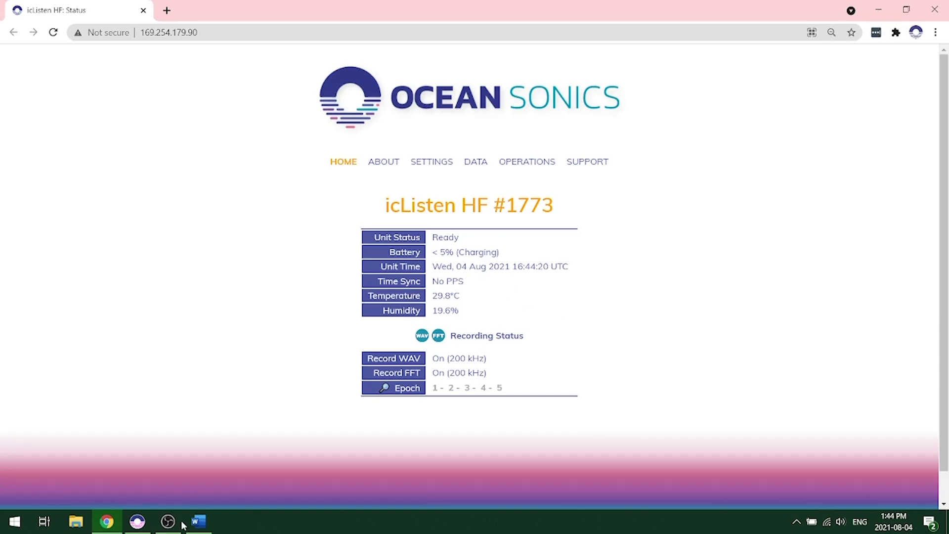
Start the Lucy application from the Ocean Sonics Start-menu group.
left_click(15, 521)
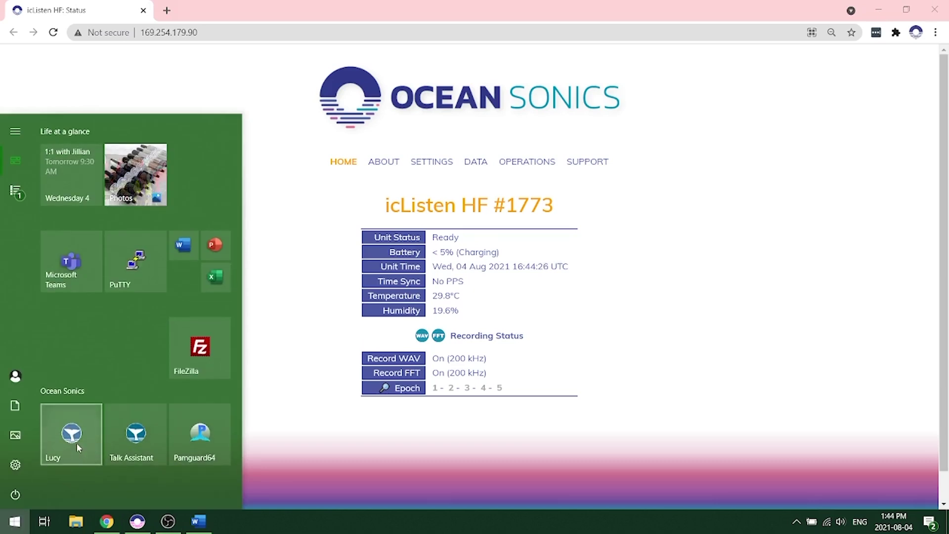
left_click(76, 447)
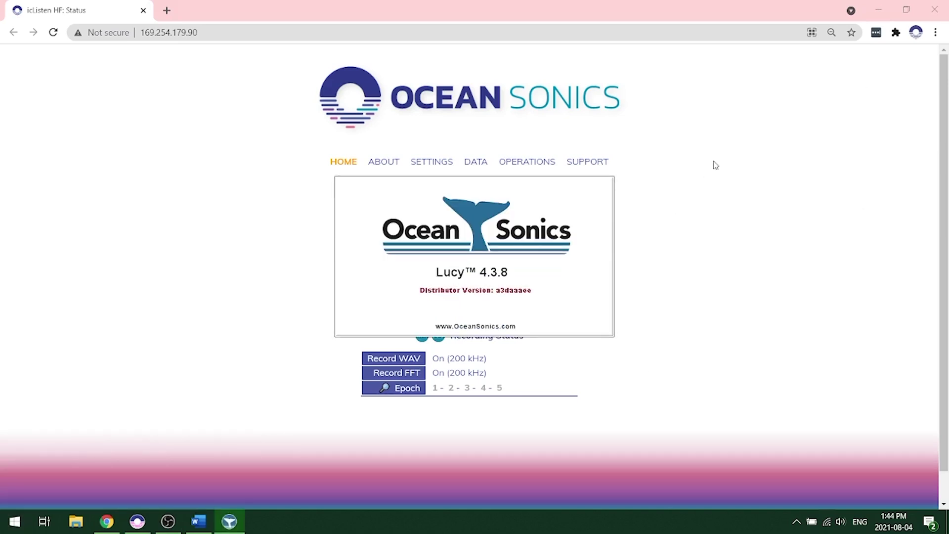
Minimize the browser and maximize the Lucy window.
left_click(871, 8)
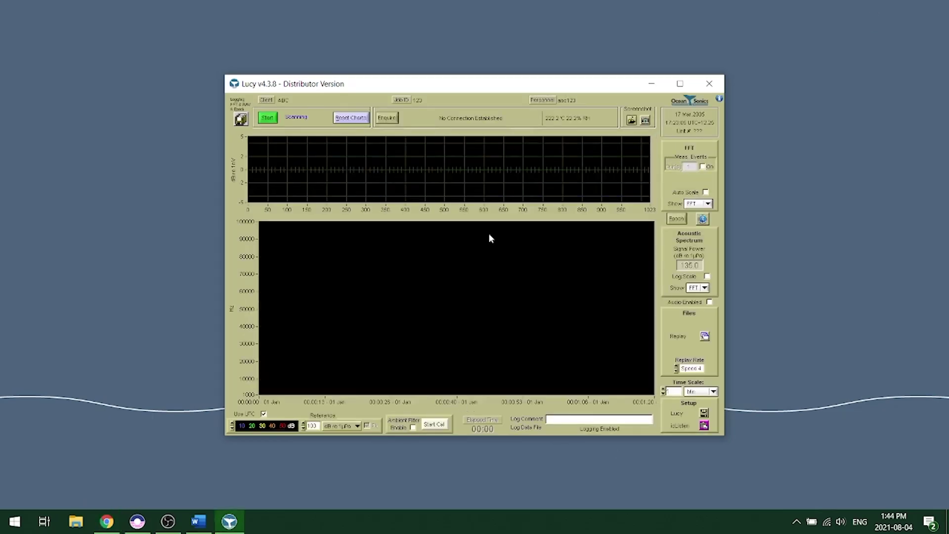
left_click(681, 84)
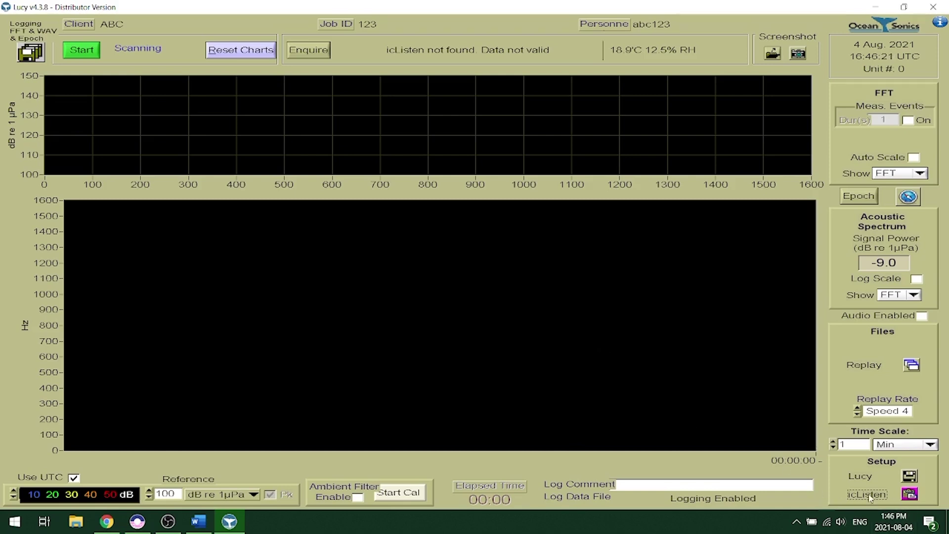
Find all units, connect to icListen HF 1773, and show the icListen HF Setup tab.
left_click(910, 494)
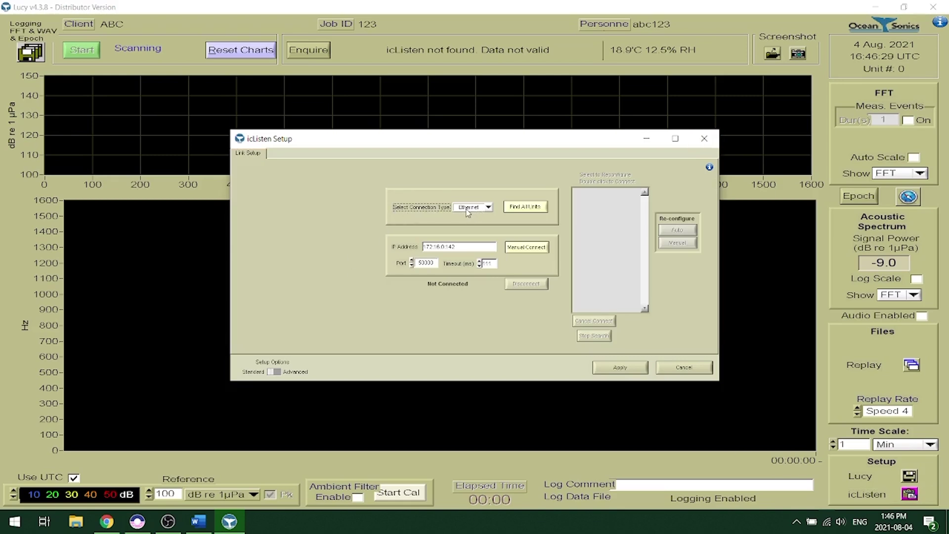
left_click(539, 212)
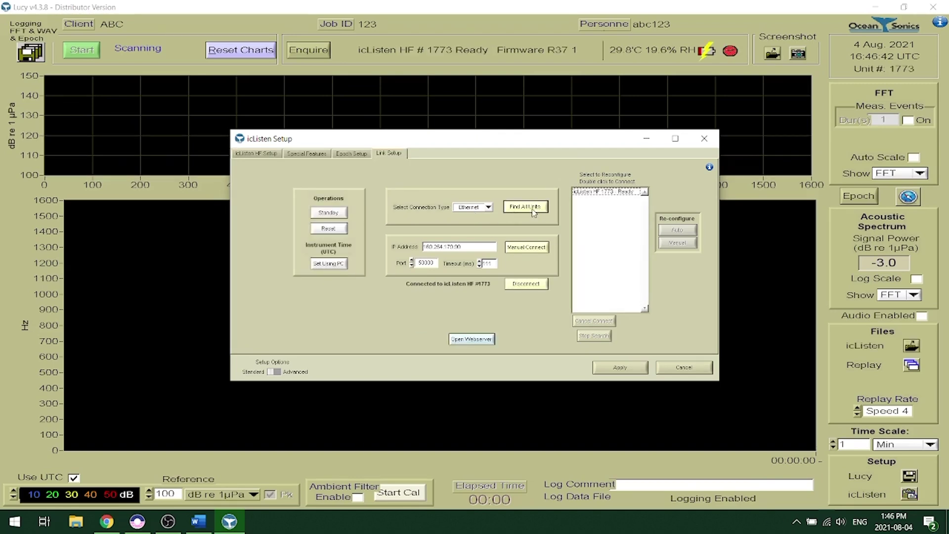
left_click(632, 195)
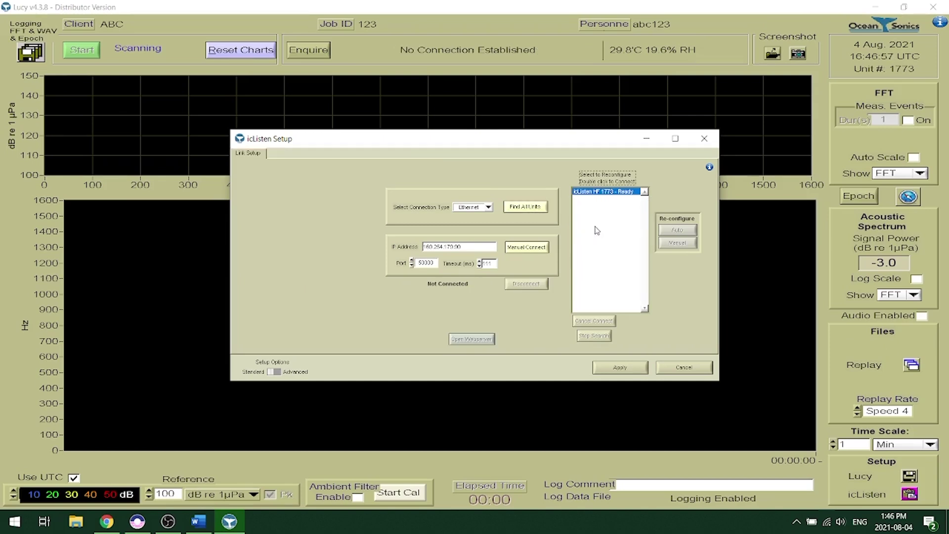
double_click(613, 195)
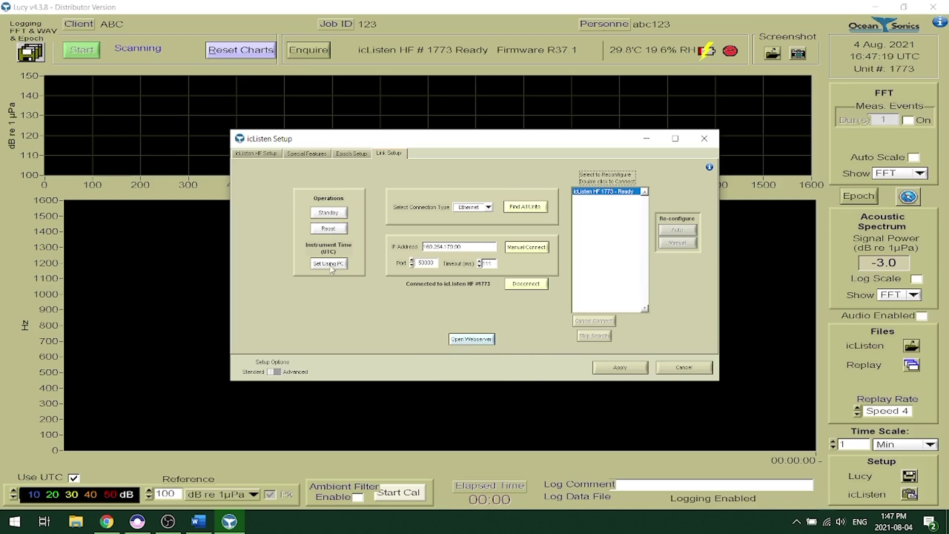
left_click(247, 156)
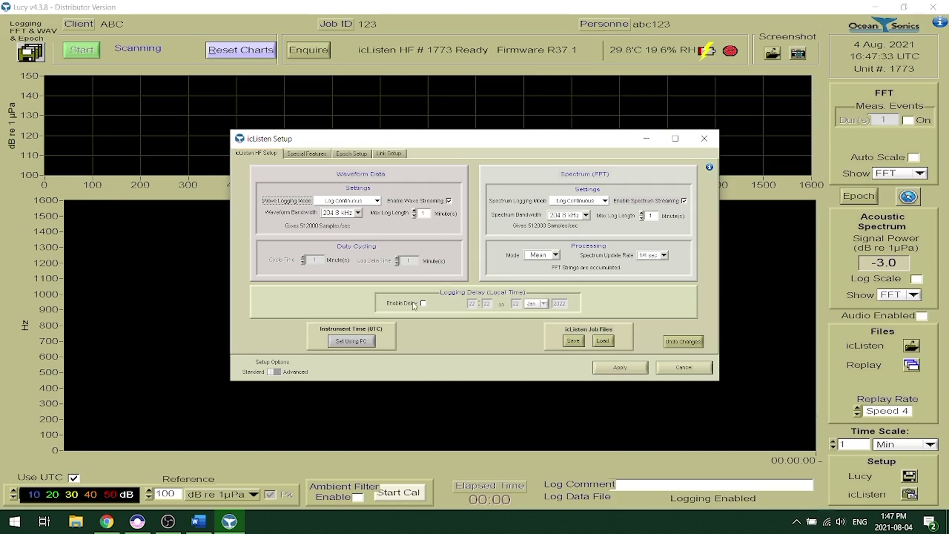
Send the configuration to the icListen HF with Apply, then open Lucy's own setup options.
left_click(618, 368)
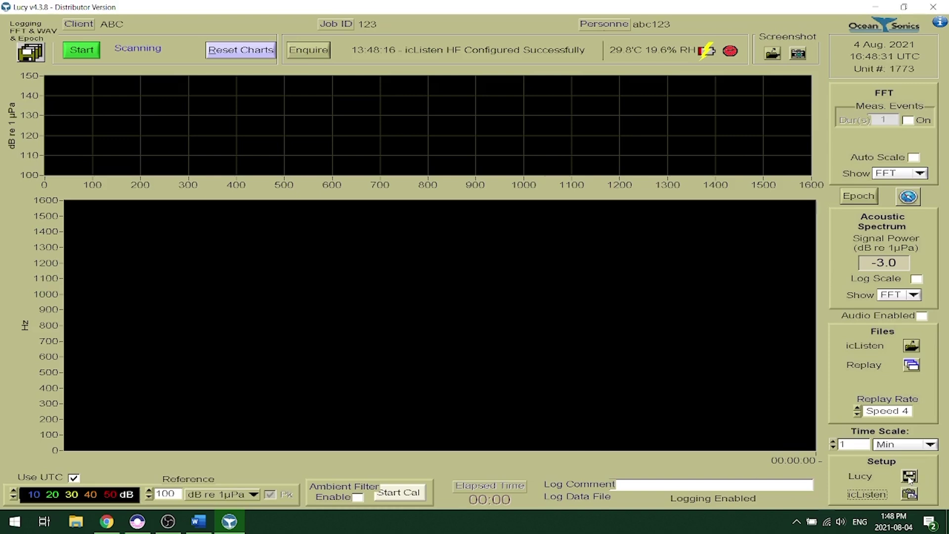
left_click(910, 477)
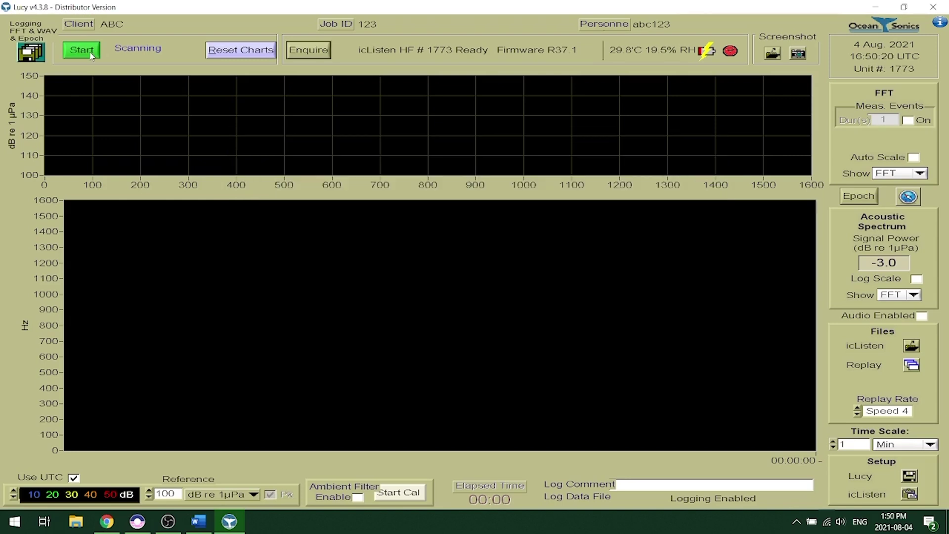
Start live streaming and lower the spectrum reference level to 50 dB re 1µPa.
left_click(91, 58)
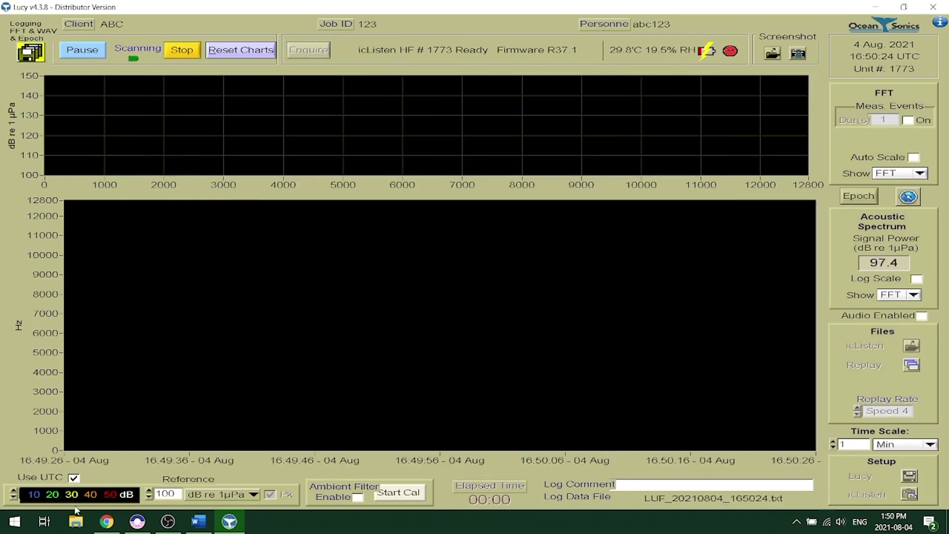
left_click(148, 497)
left_click(149, 498)
left_click(148, 497)
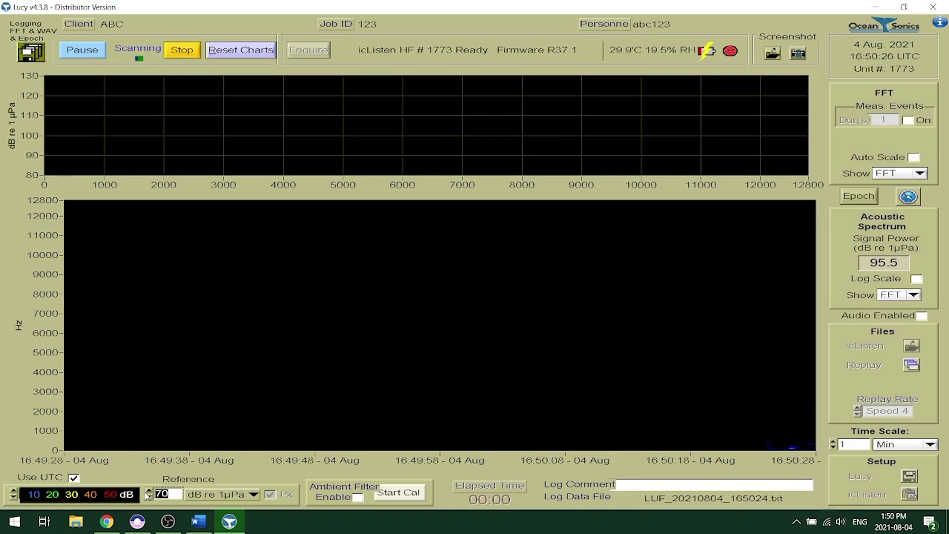
left_click(148, 497)
left_click(148, 497)
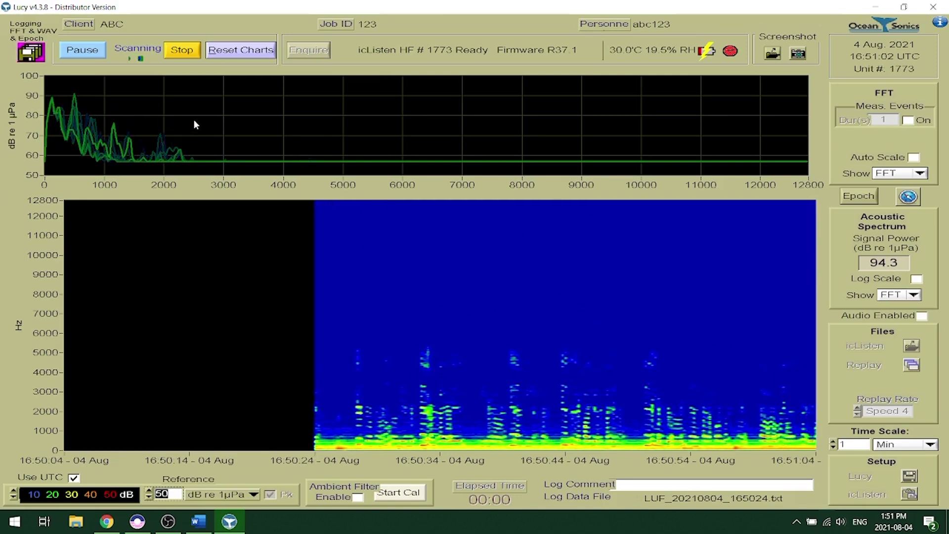
Switch the upper chart's Show mode through PkRms, Click and Wave, ending on SEL.
left_click(892, 174)
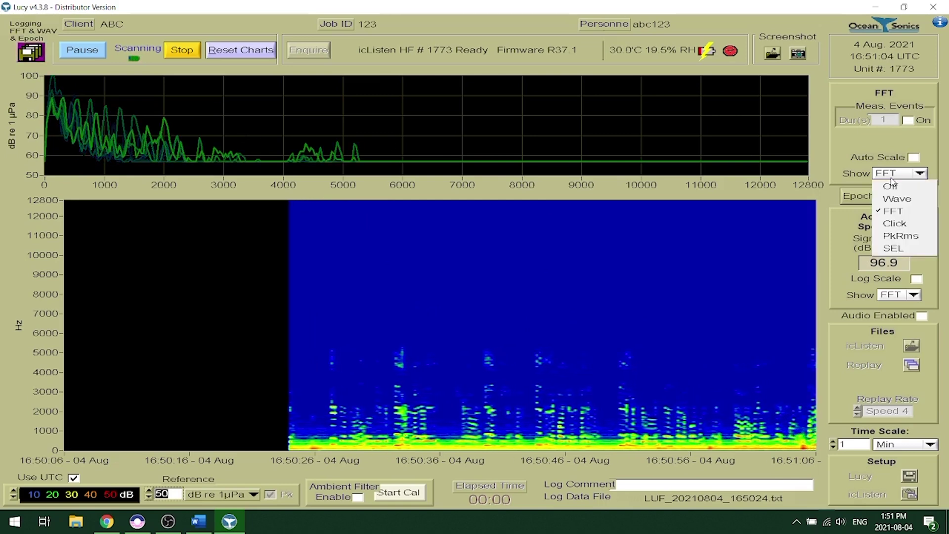
left_click(899, 238)
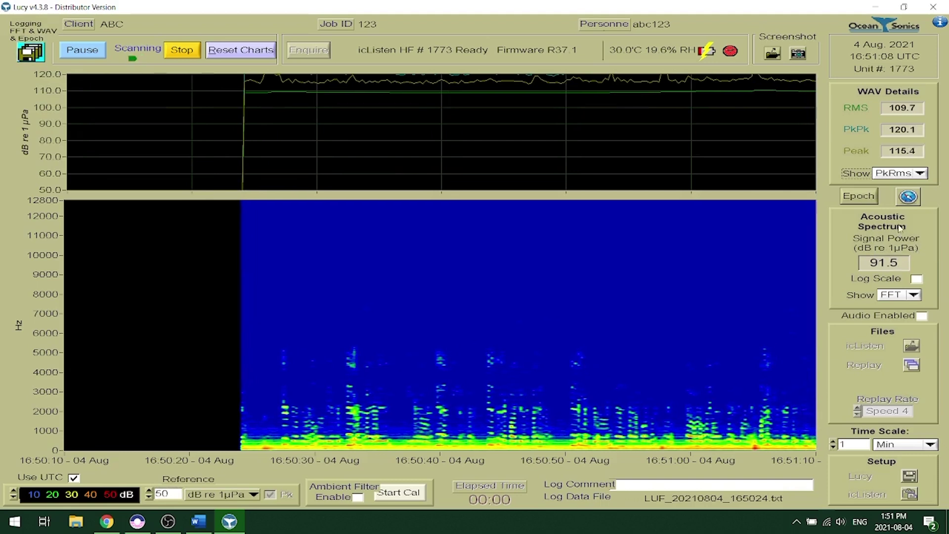
left_click(907, 173)
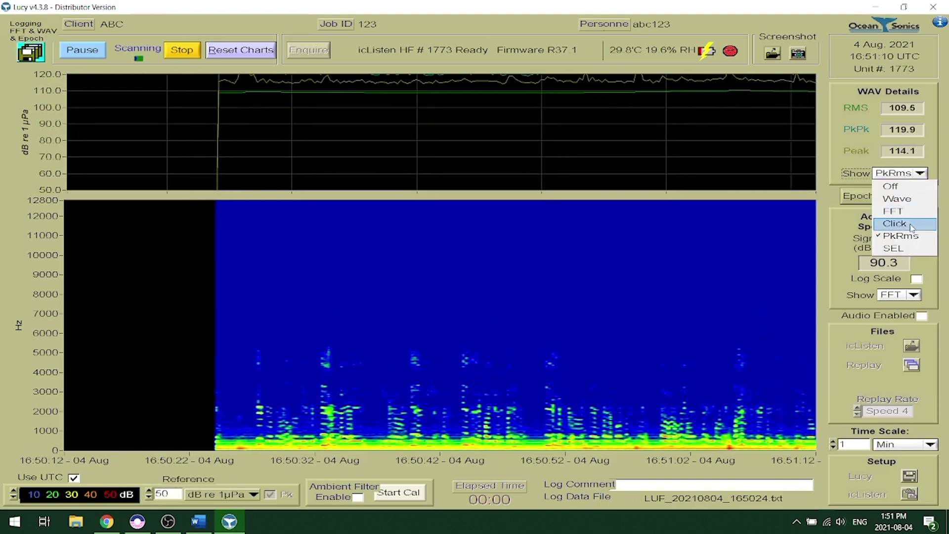
left_click(896, 223)
left_click(895, 174)
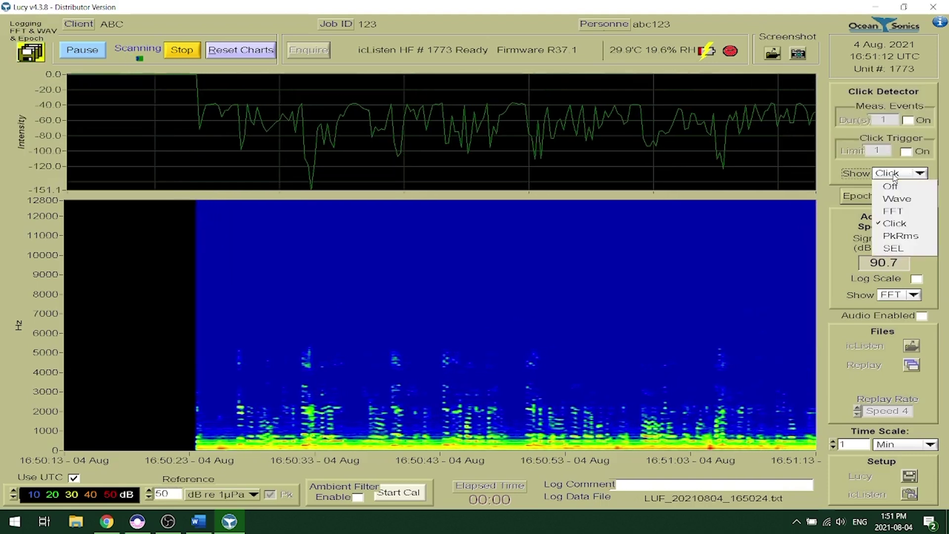
left_click(896, 199)
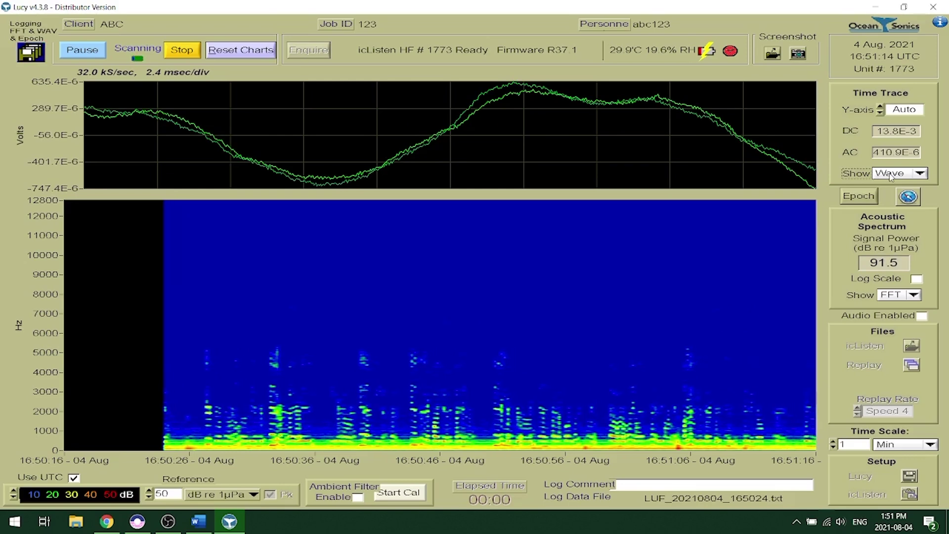
left_click(875, 174)
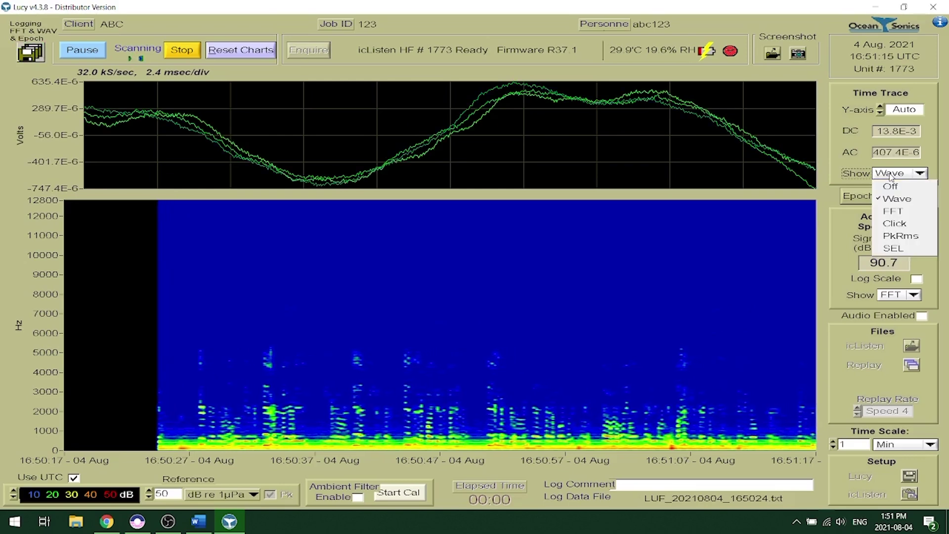
left_click(897, 249)
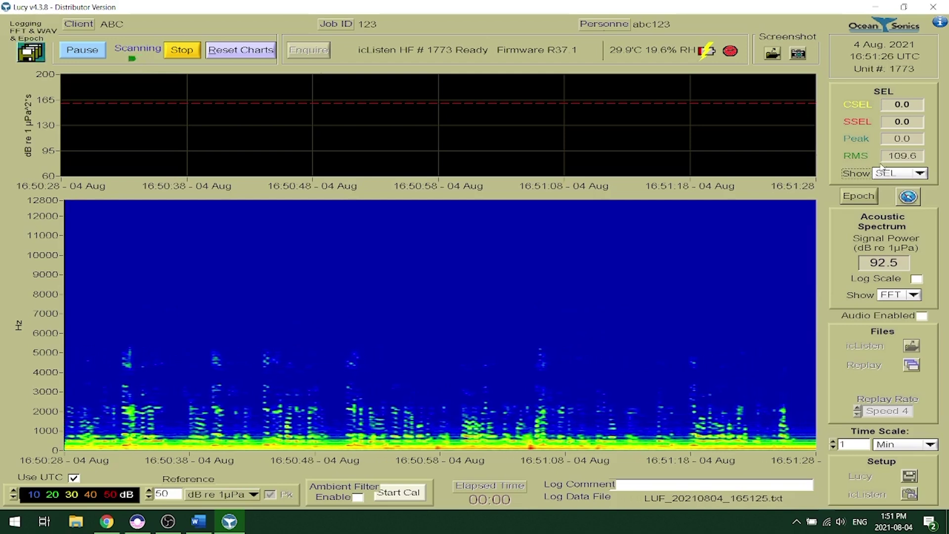
Stop the live stream and set the upper chart's Show mode back to FFT.
left_click(181, 50)
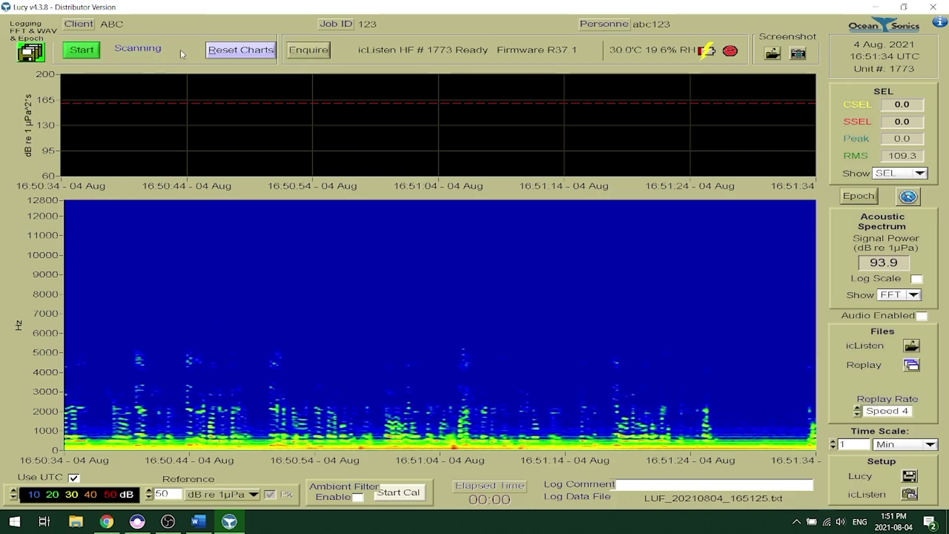
left_click(919, 173)
left_click(897, 211)
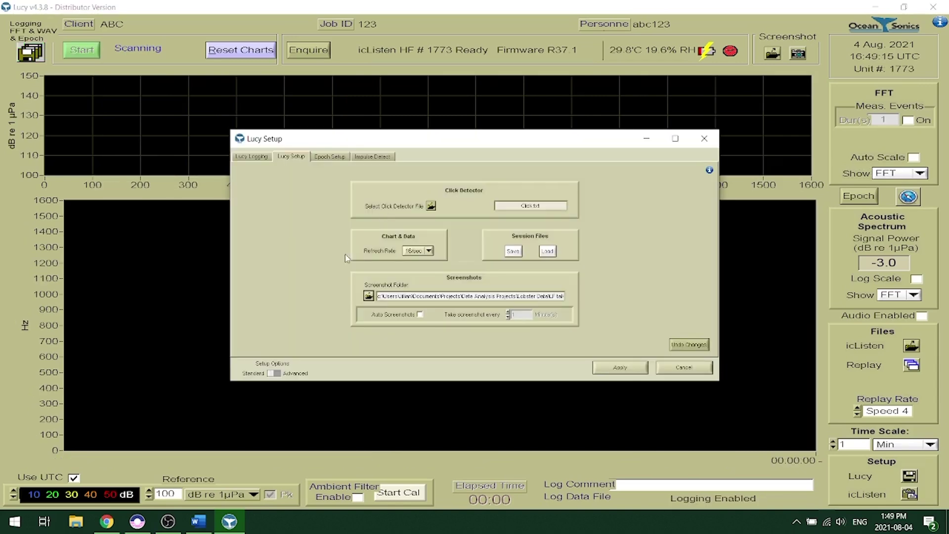
Review the Epoch Setup and Impulse Detect settings, apply them, and restart live streaming.
left_click(331, 157)
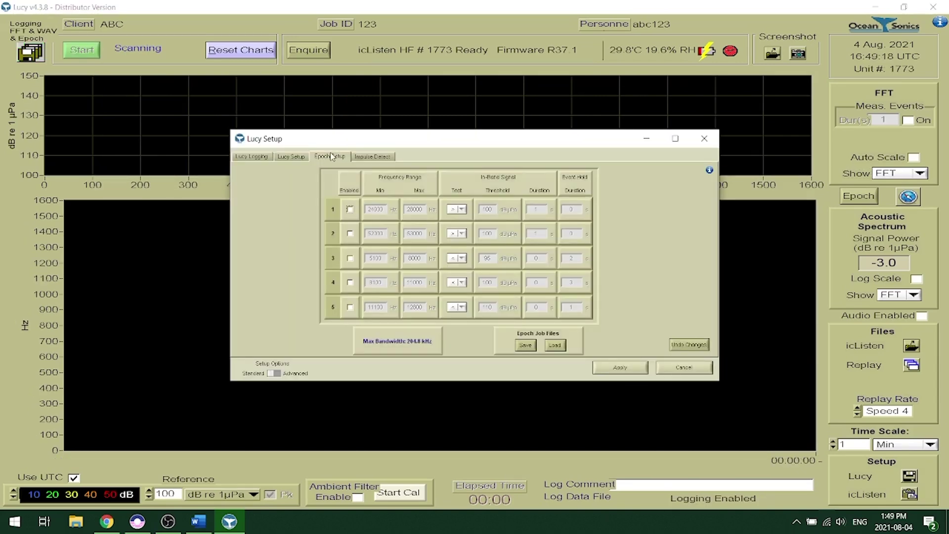
left_click(368, 157)
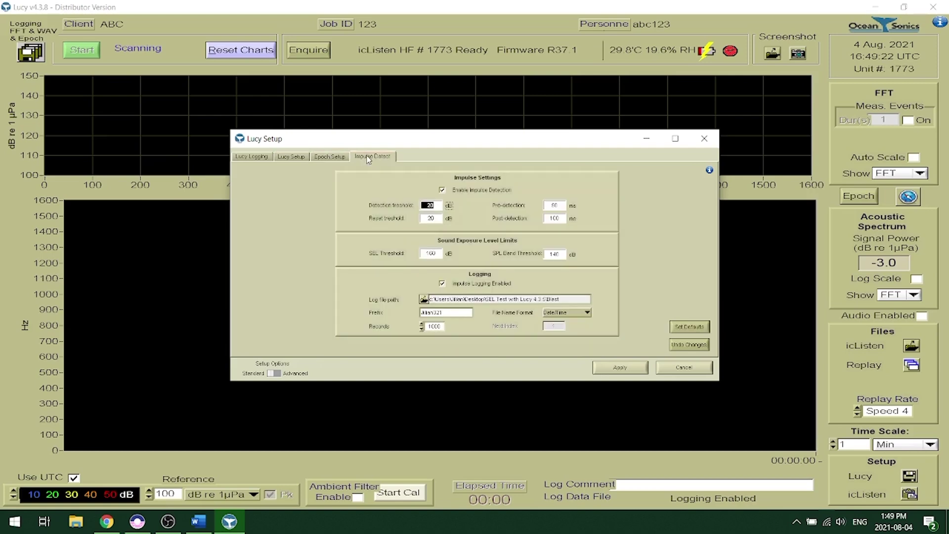
left_click(621, 367)
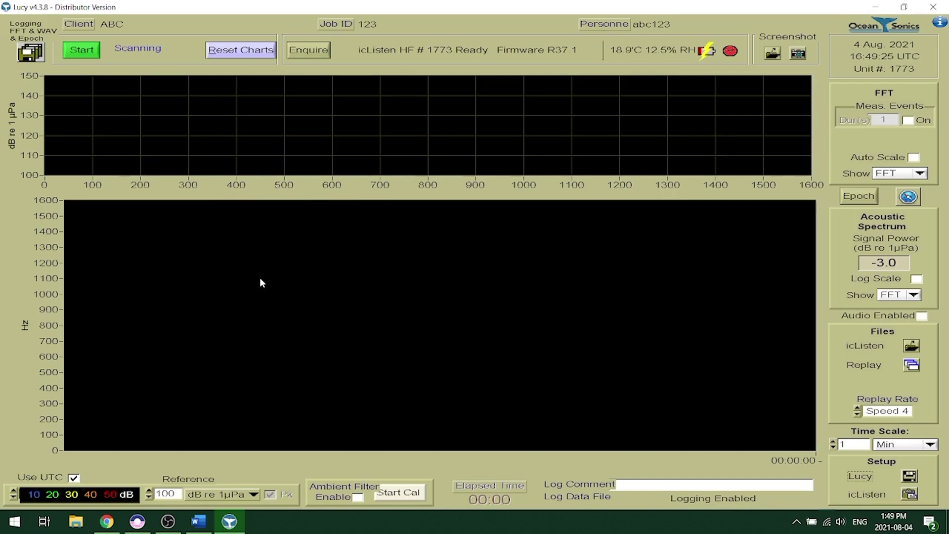
left_click(82, 49)
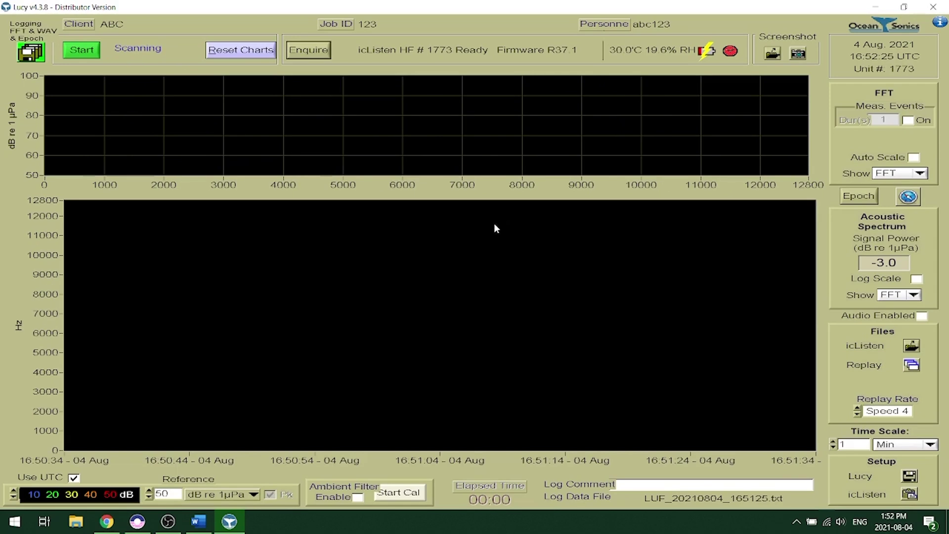
Close Lucy and set the Data Collection WAV file mode to Logging Off.
left_click(926, 8)
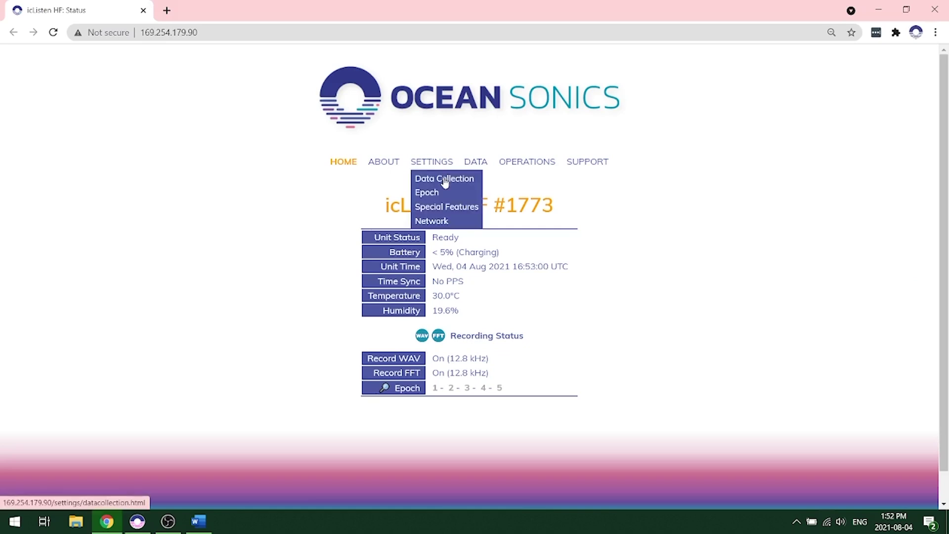
left_click(444, 179)
scroll(286, 360, "down", 1)
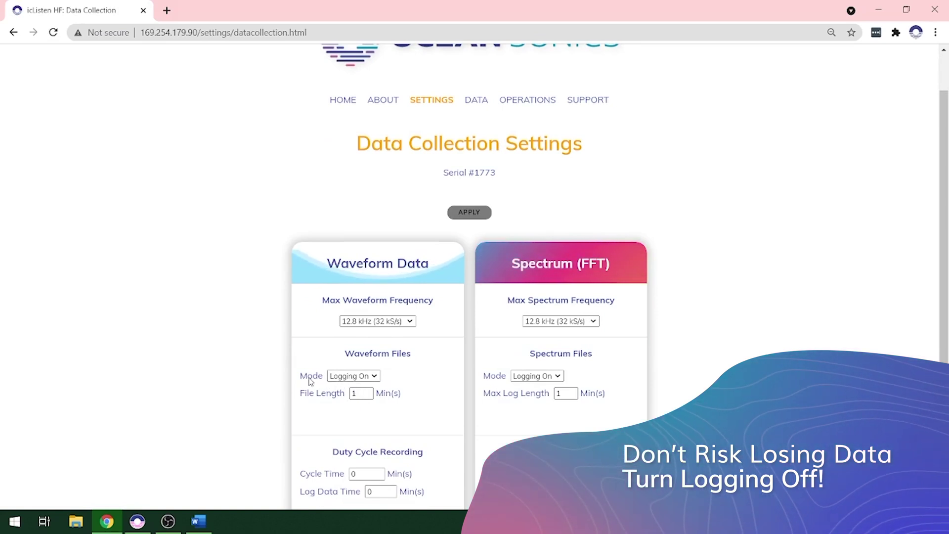
left_click(373, 378)
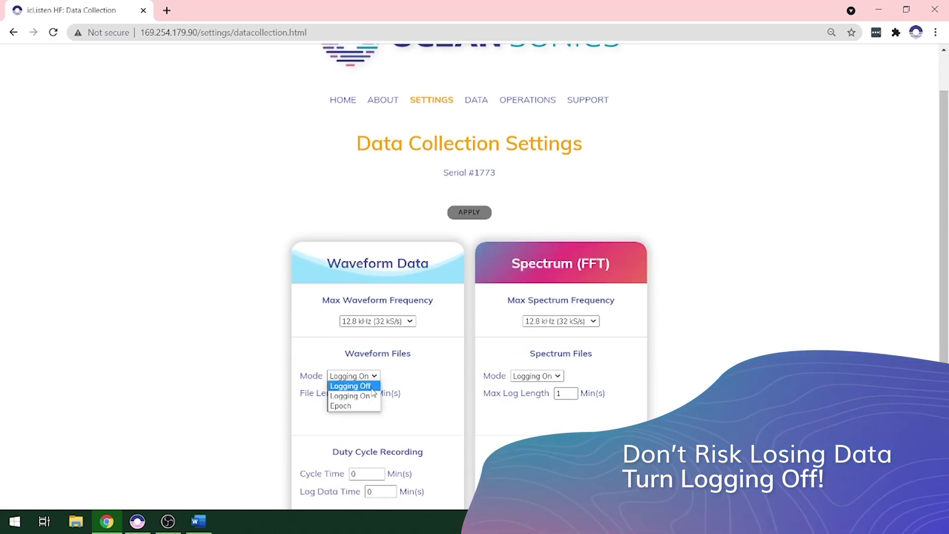
left_click(372, 392)
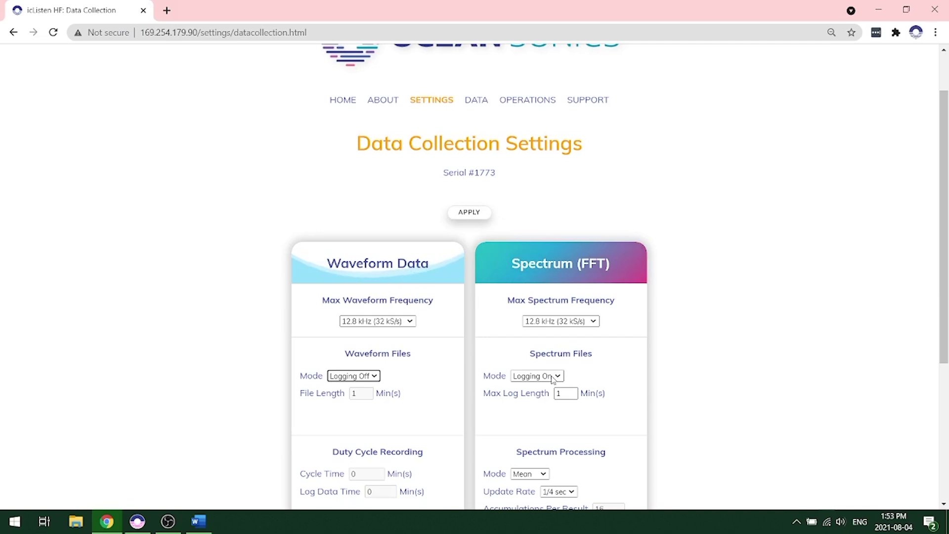
Set the FFT file mode to Logging Off, apply, and return to the Status page.
left_click(552, 379)
left_click(538, 385)
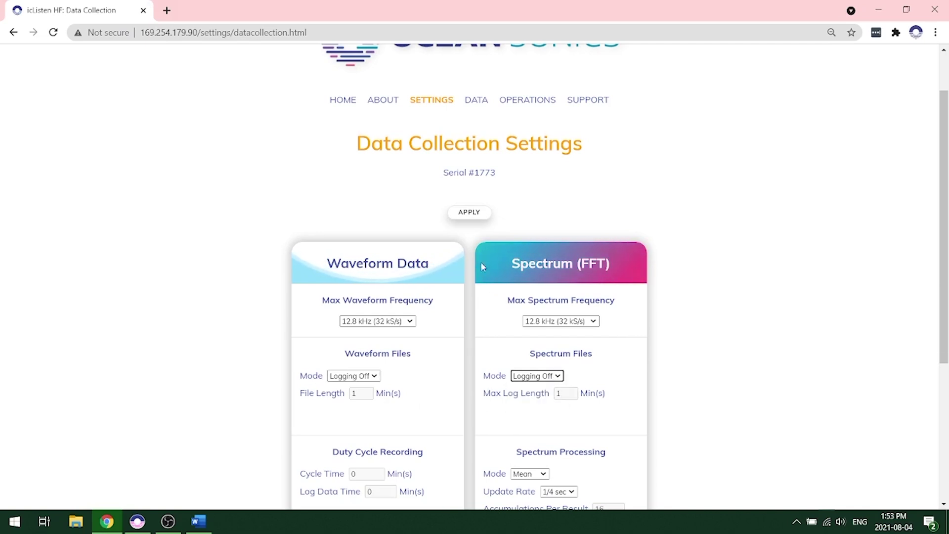
left_click(468, 215)
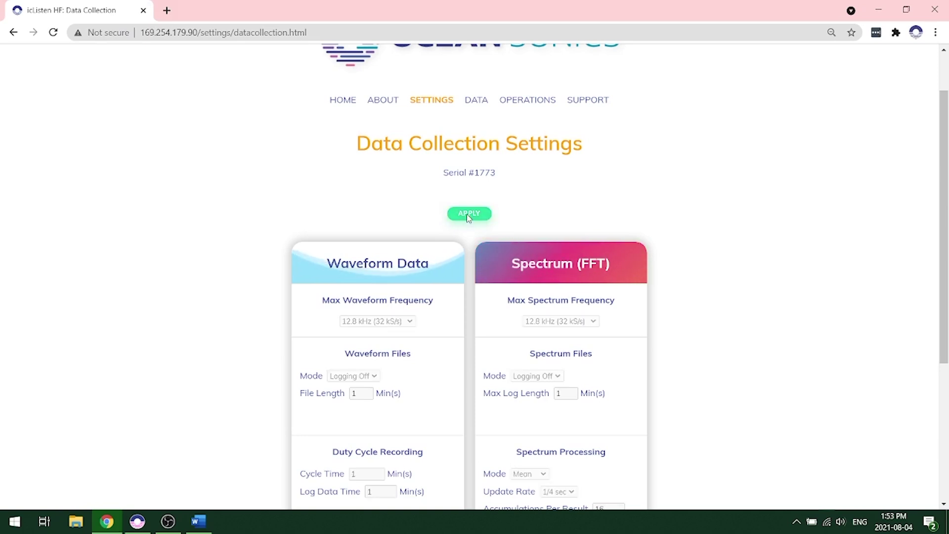
left_click(342, 104)
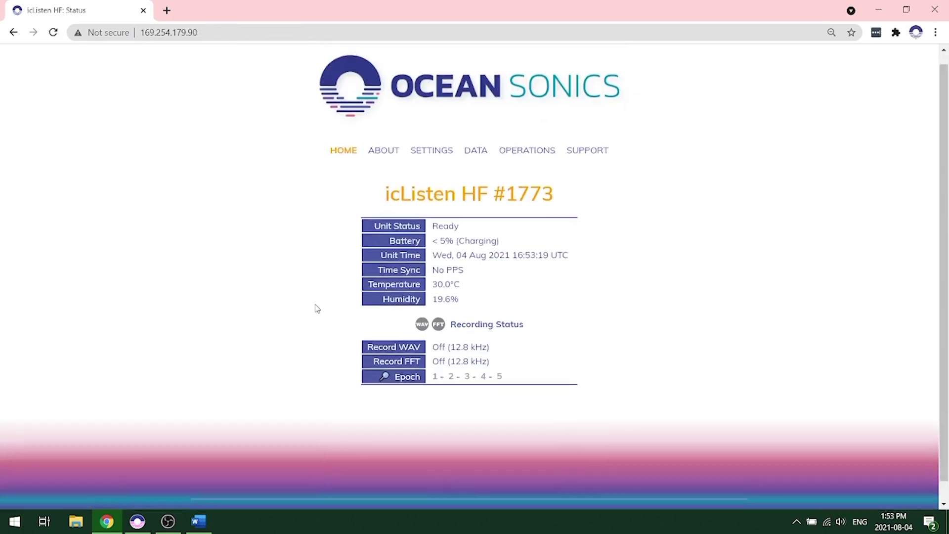